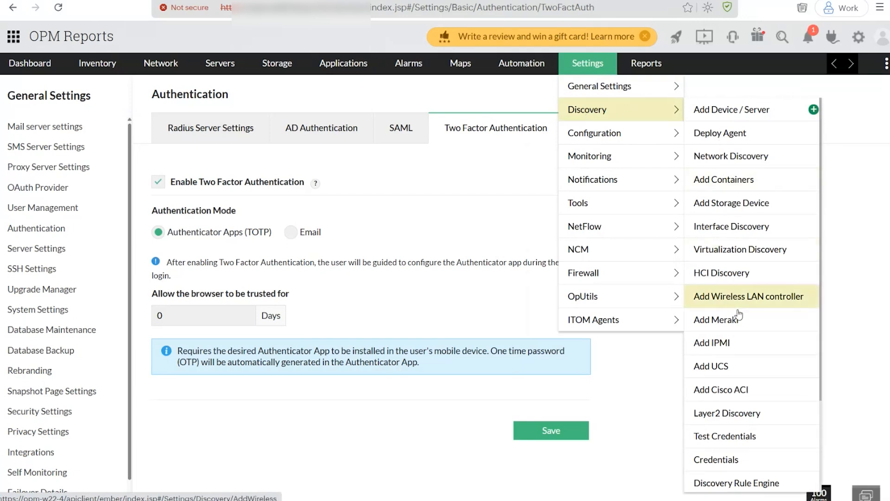
Step: Open the discovery credentials page and look through the saved monitoring credentials
click(735, 460)
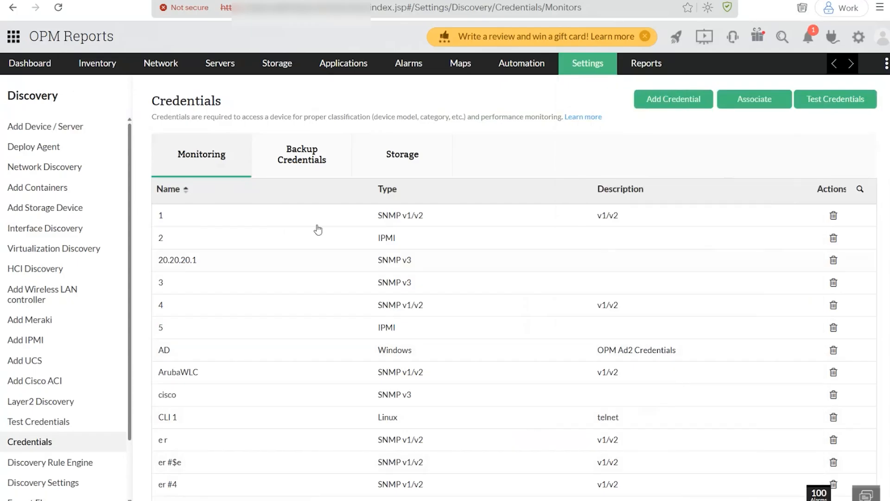
scroll(262, 314, down, 5)
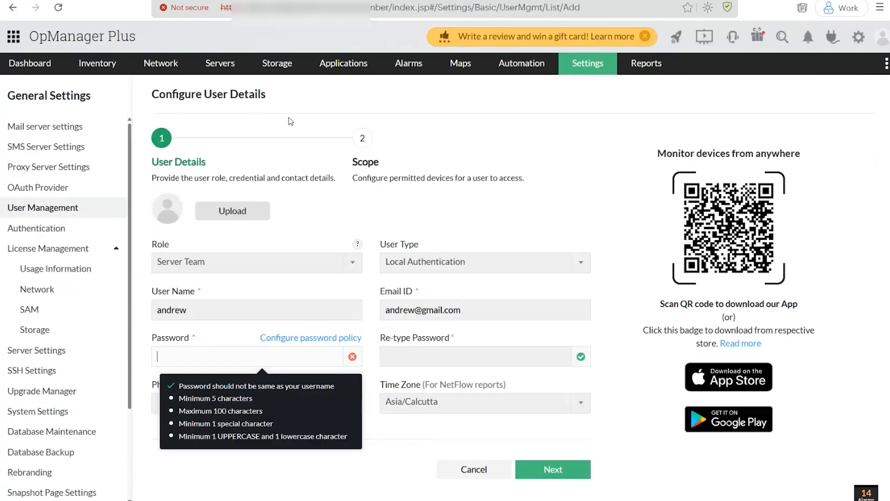
Step: Start a new credential from the discovery credentials list and set its type to Windows/WMI
mouse_move(582, 70)
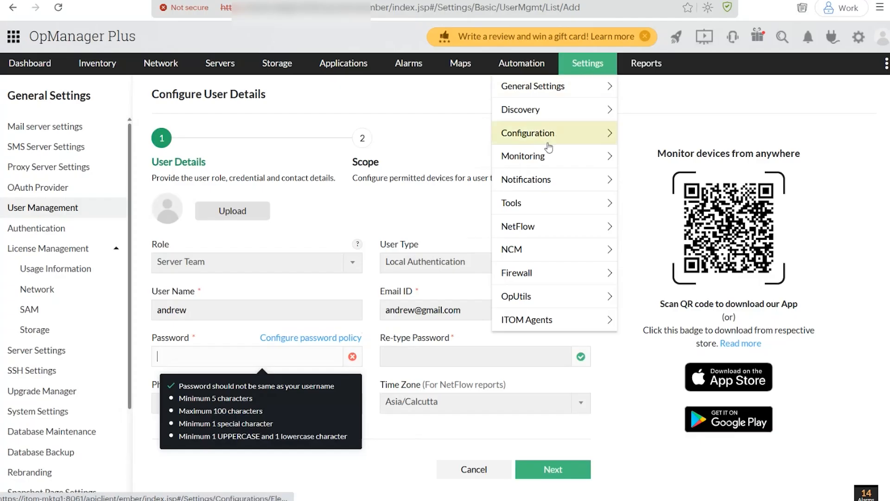
mouse_move(541, 113)
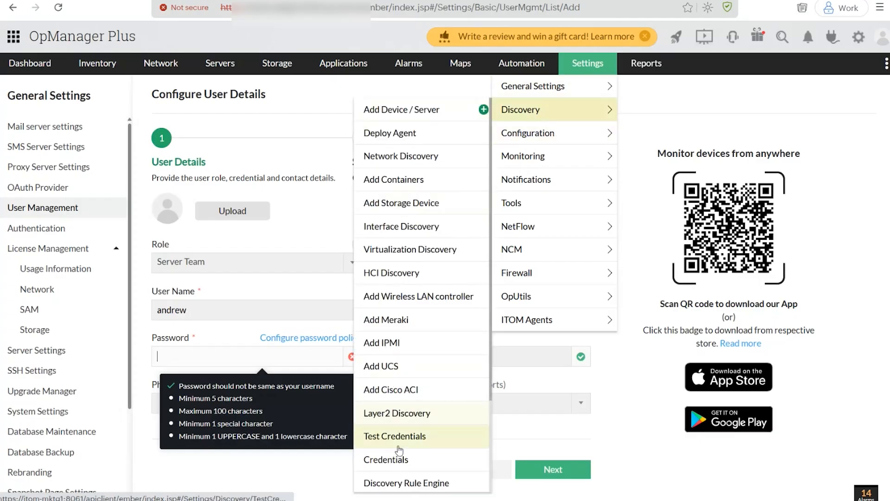
click(392, 458)
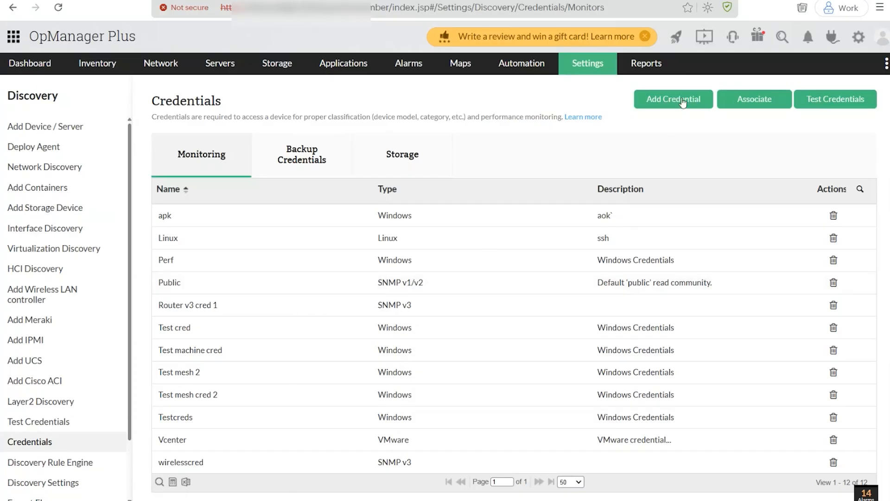
click(683, 103)
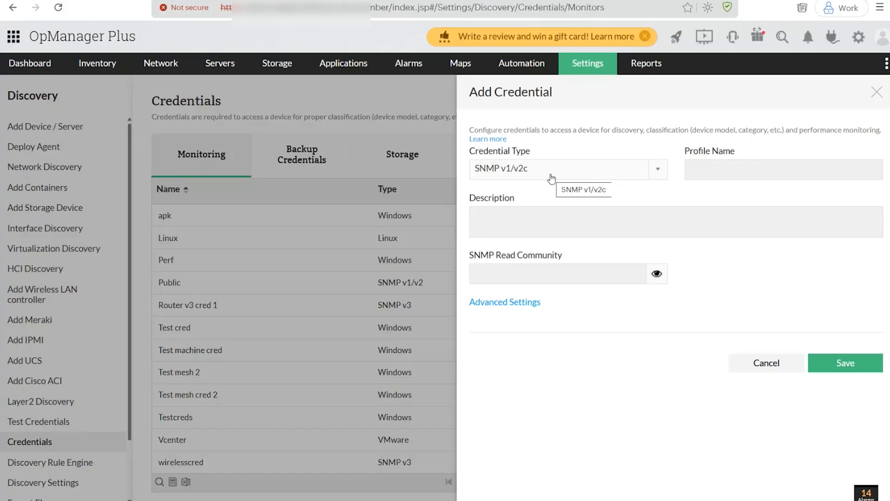
click(552, 178)
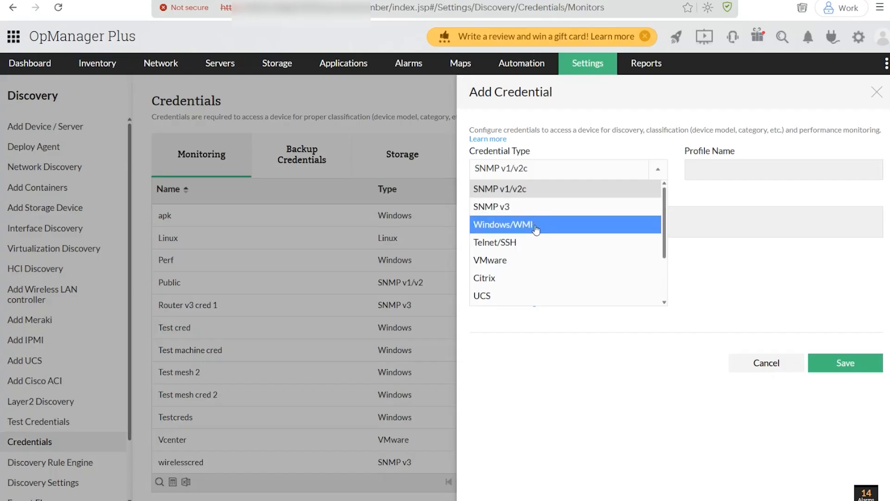
click(537, 230)
Step: Change the new credential's type to Telnet/SSH and set its protocol to SSH
click(546, 177)
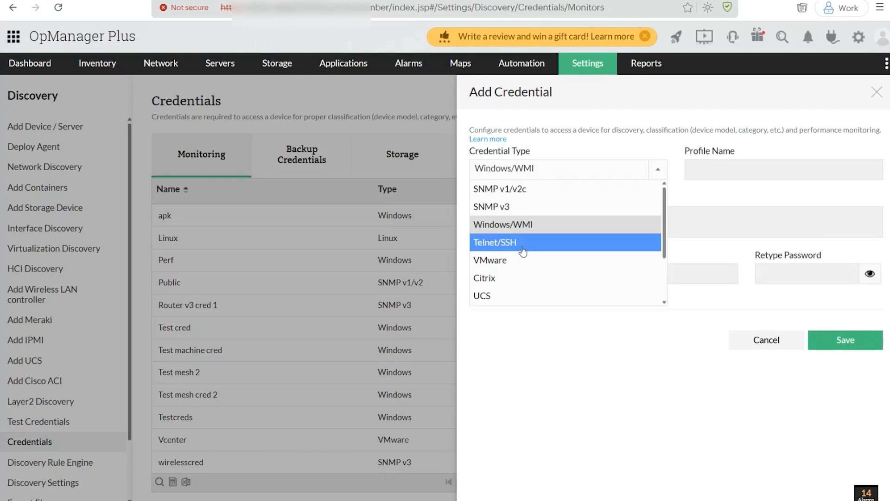
click(523, 244)
click(531, 213)
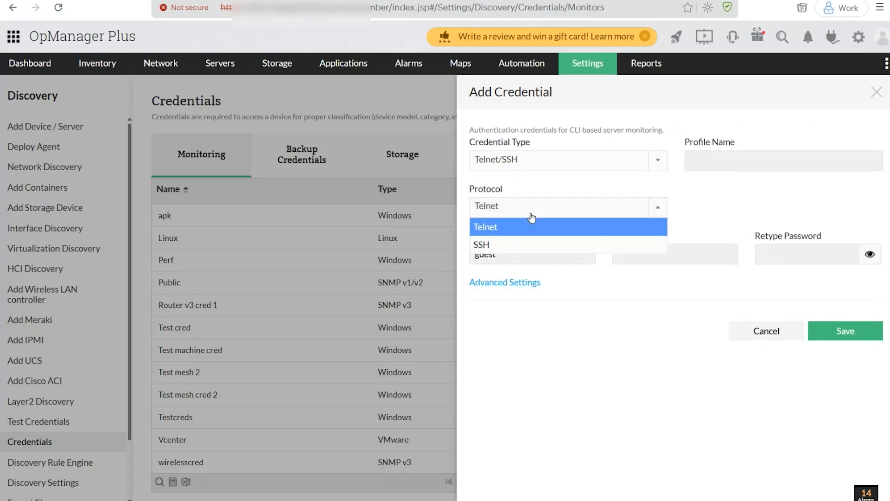
click(520, 246)
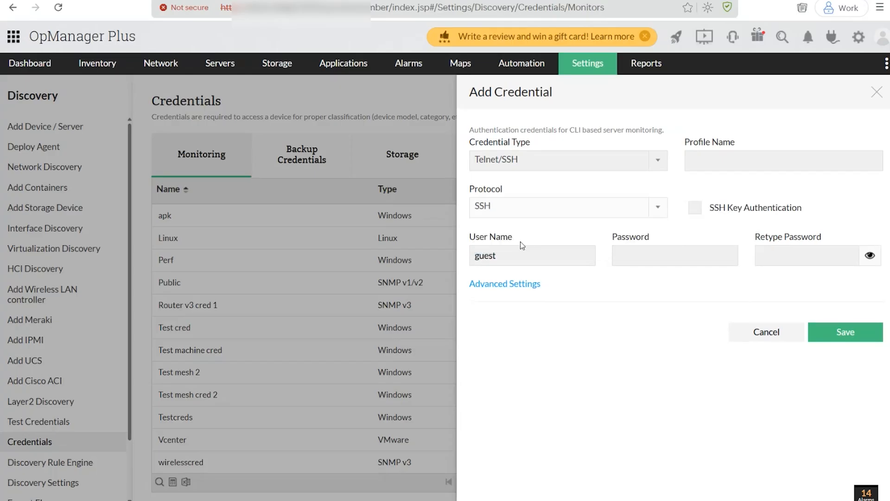
Step: Expand the SSH credential's advanced settings, try the SSH Key Authentication option, and cancel the new credential
drag(541, 251, 478, 258)
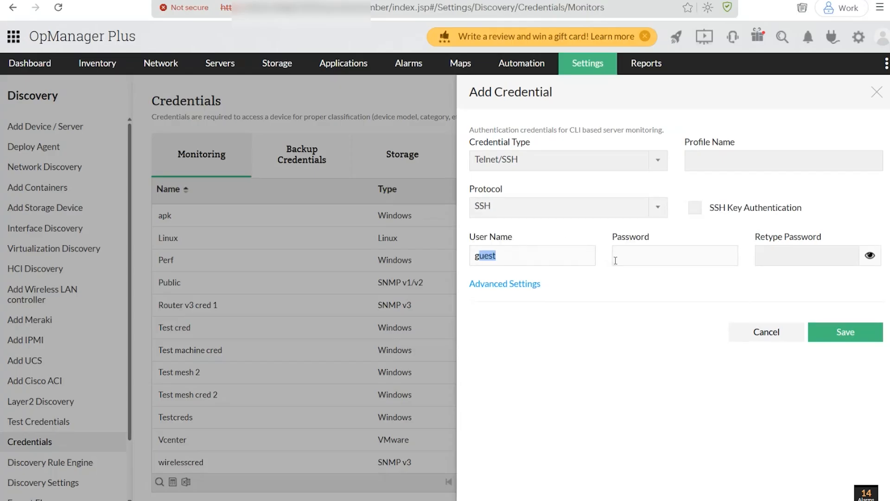
click(511, 287)
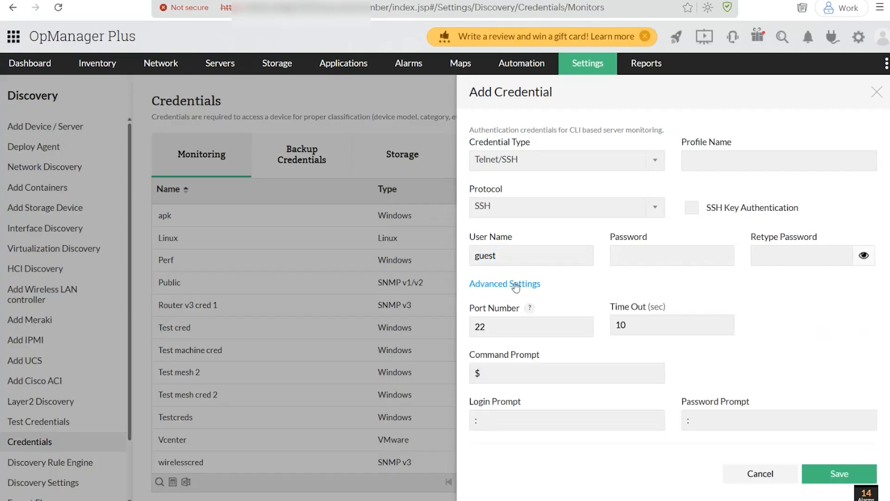
click(692, 209)
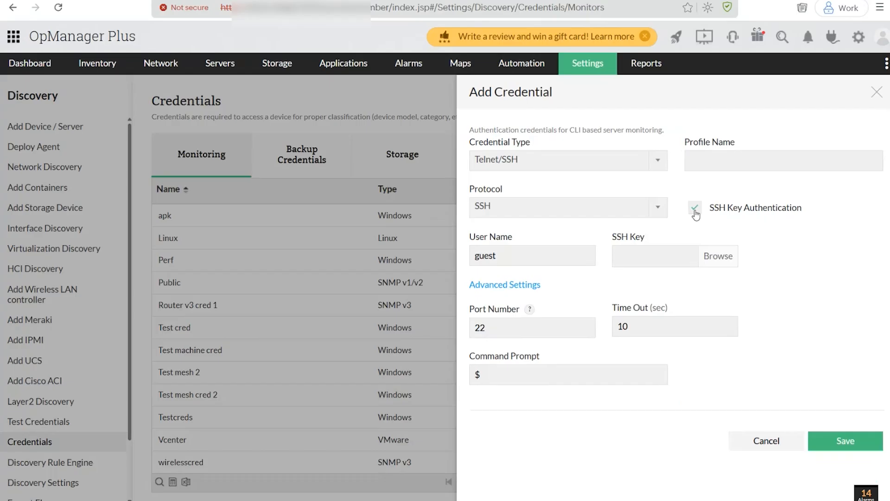
click(695, 210)
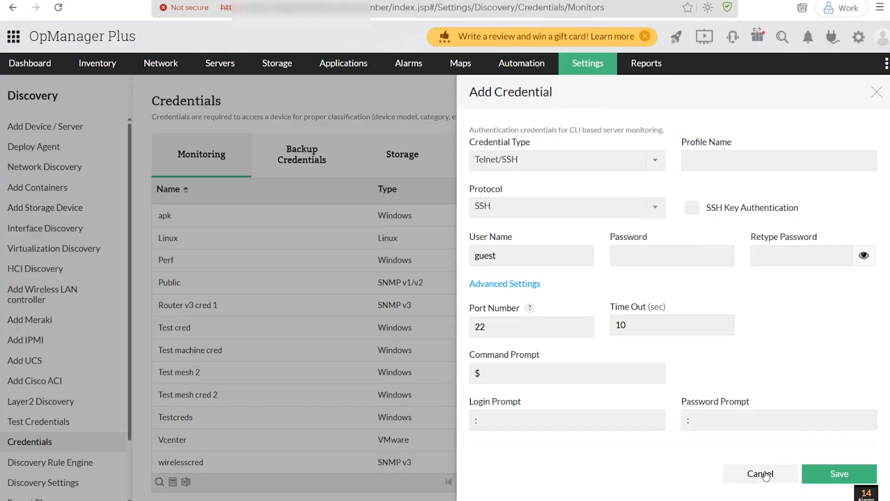
click(761, 473)
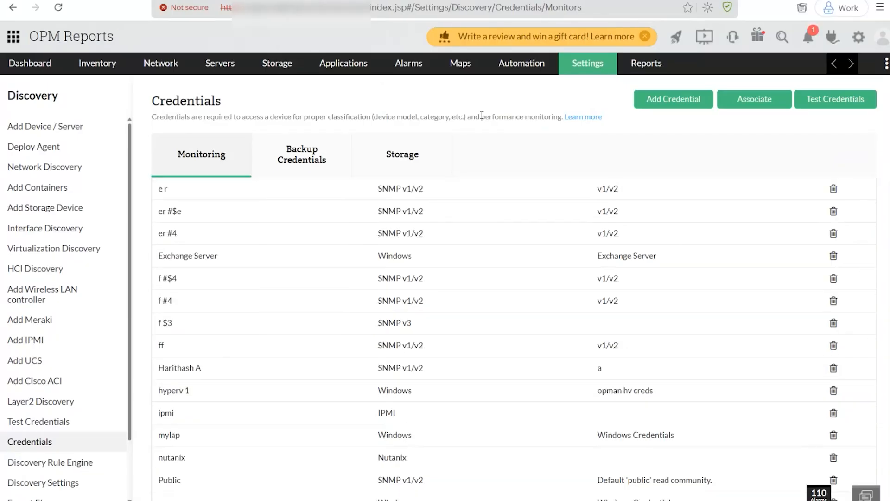
Step: Start adding a device or server under discovery, enter its IP address, and ping that address
mouse_move(578, 71)
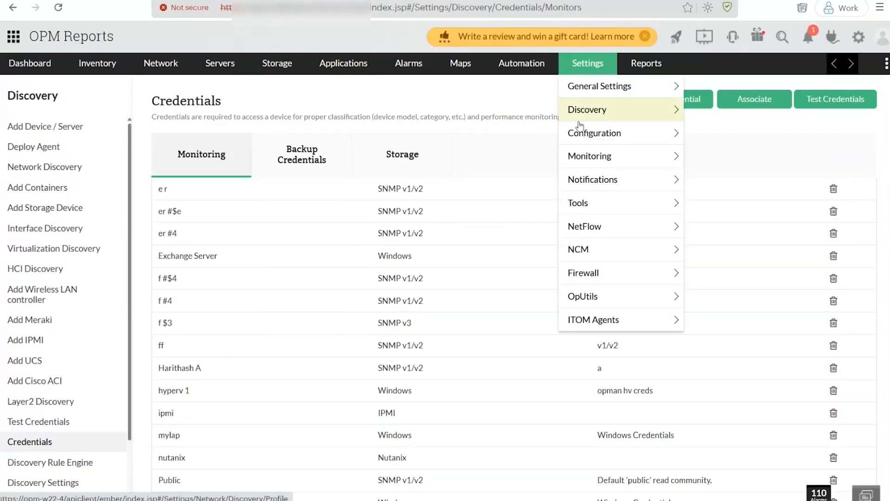
mouse_move(588, 118)
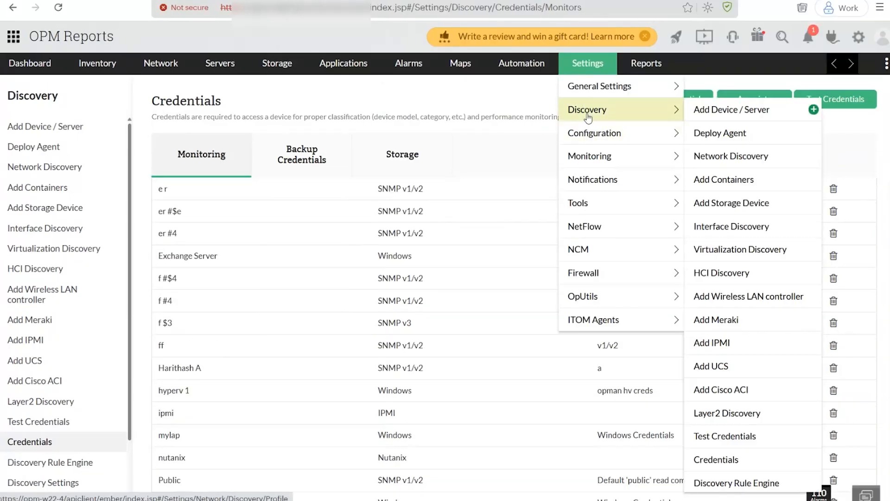
click(727, 111)
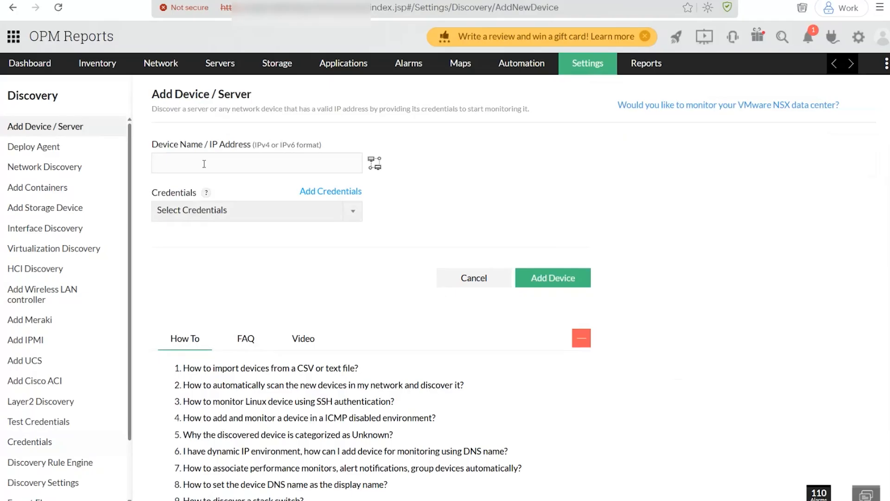
text(172)
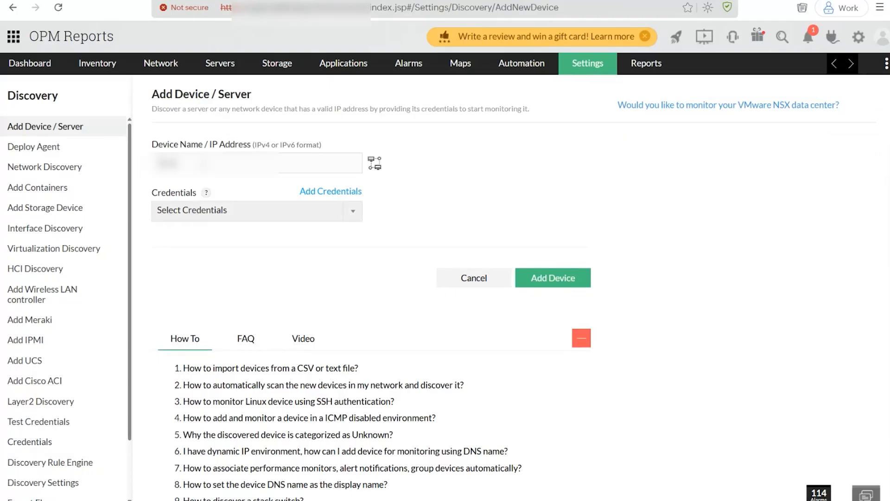
text(.24.1)
click(374, 166)
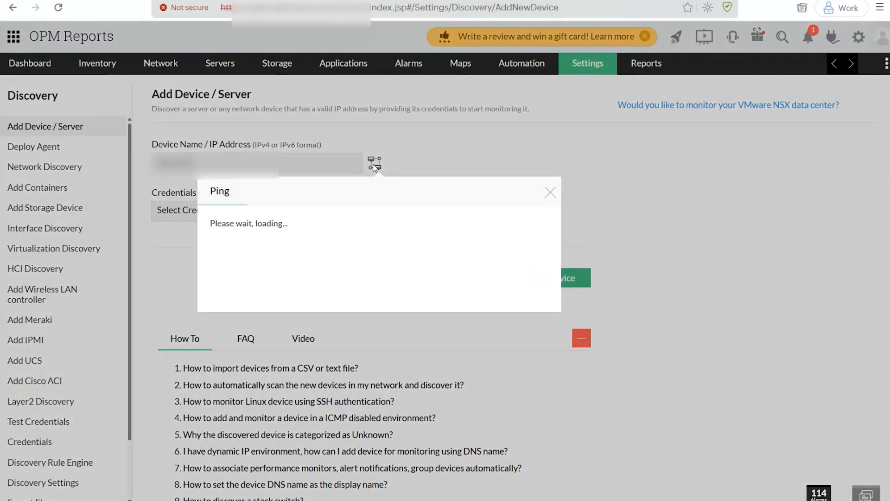
click(552, 197)
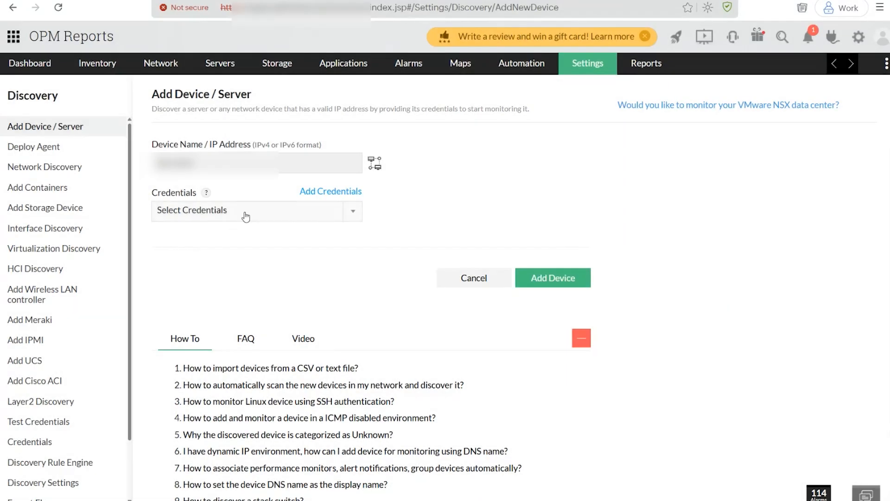
Step: Select the Windows credential "hyperv 1" for the device being added
click(220, 223)
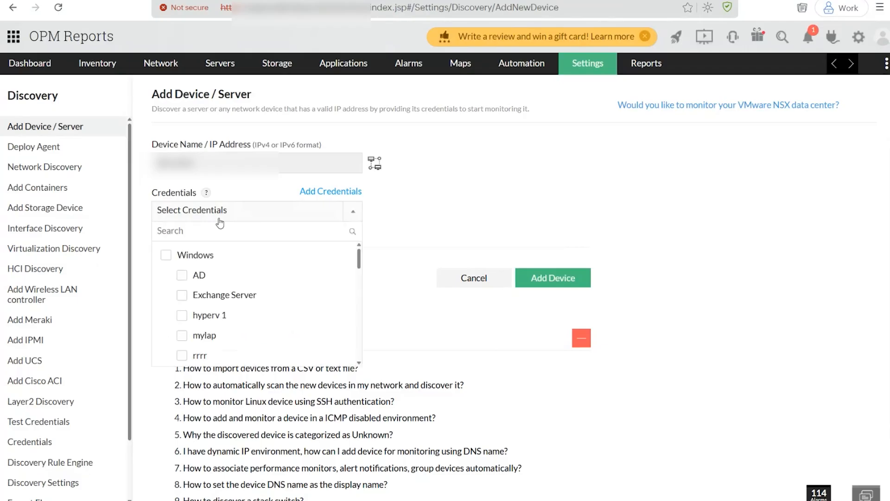
click(182, 316)
click(423, 227)
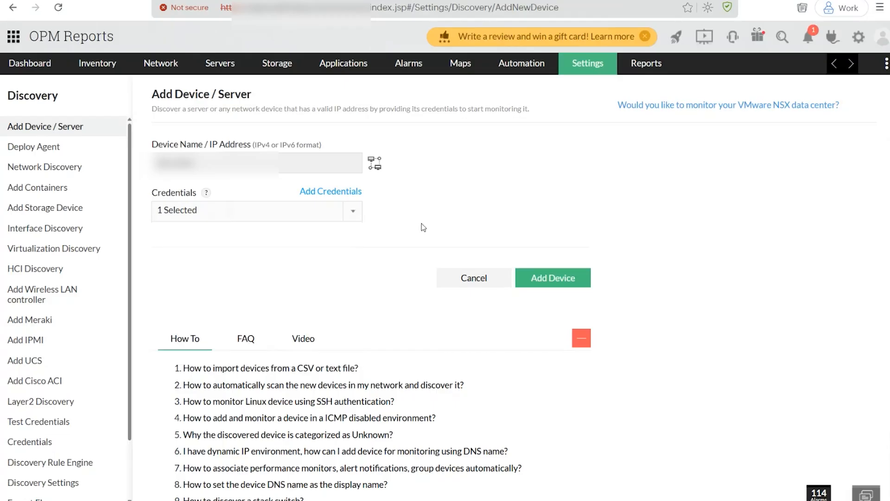
click(222, 212)
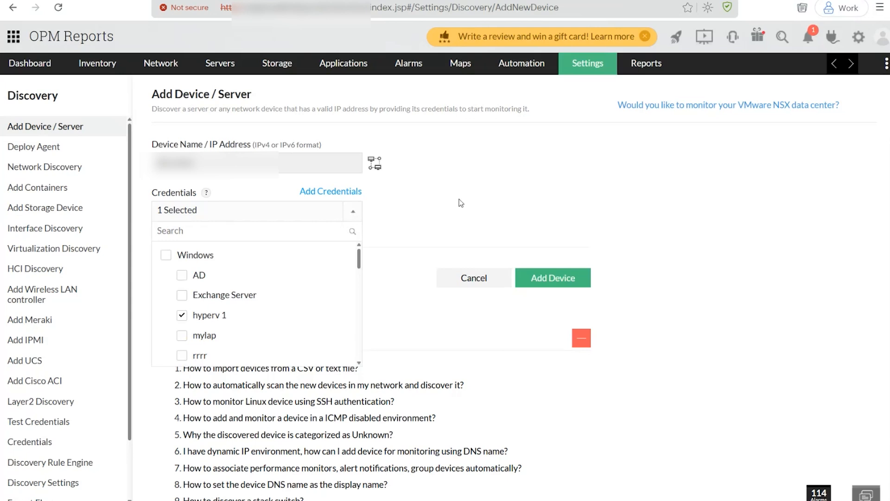
click(511, 276)
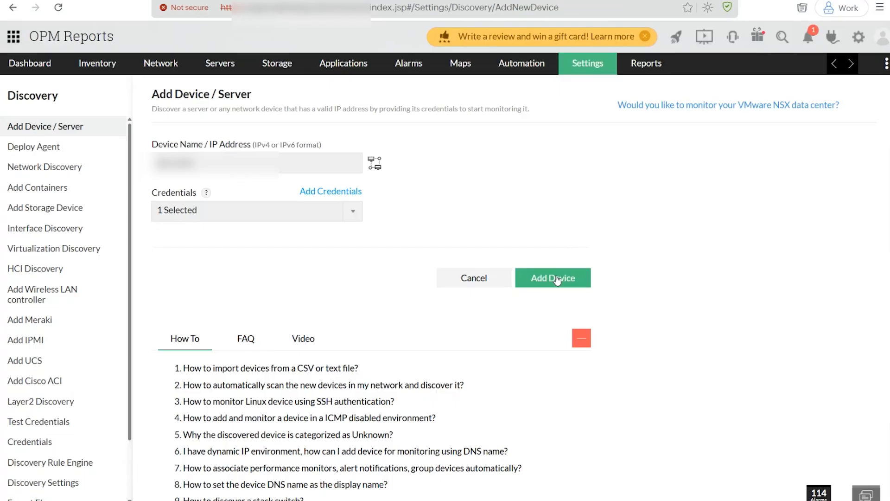
Step: Start a new network discovery, view the Subnets method, and return to the IP Range method
click(56, 171)
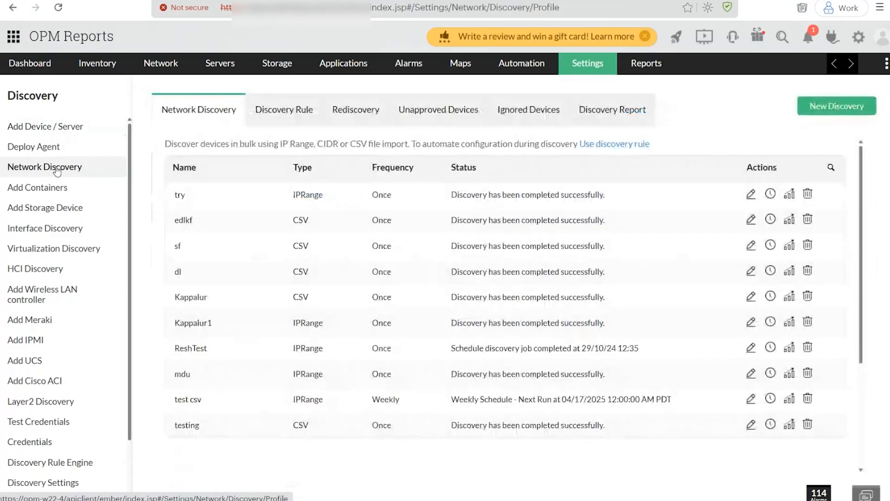
click(829, 114)
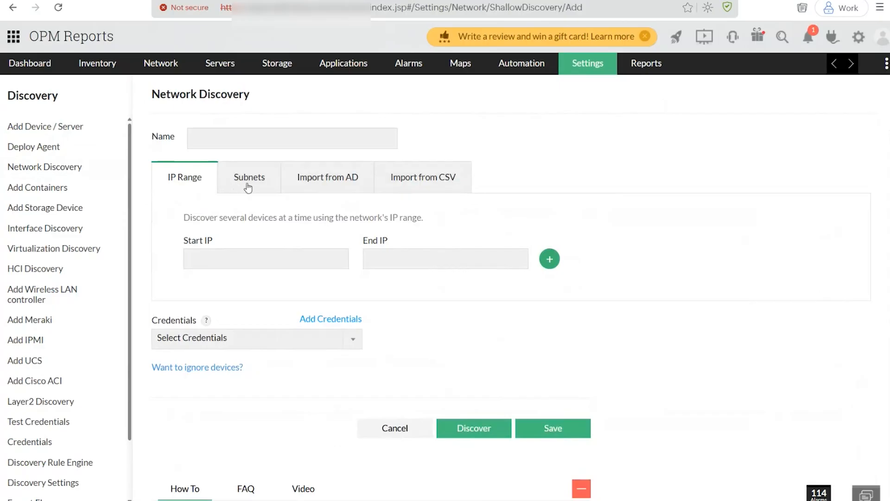
click(275, 184)
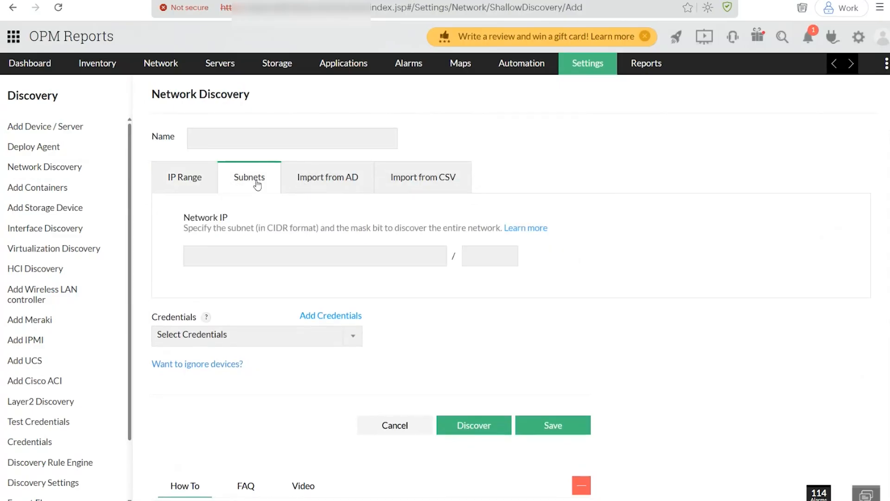
click(192, 179)
Step: Enter the start and end IP addresses of the range to discover
click(231, 260)
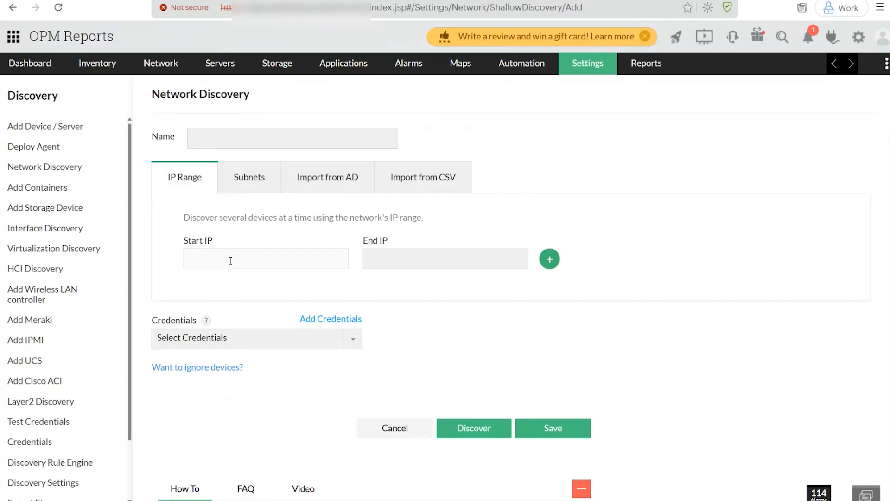
text(10.0.01)
key(Tab)
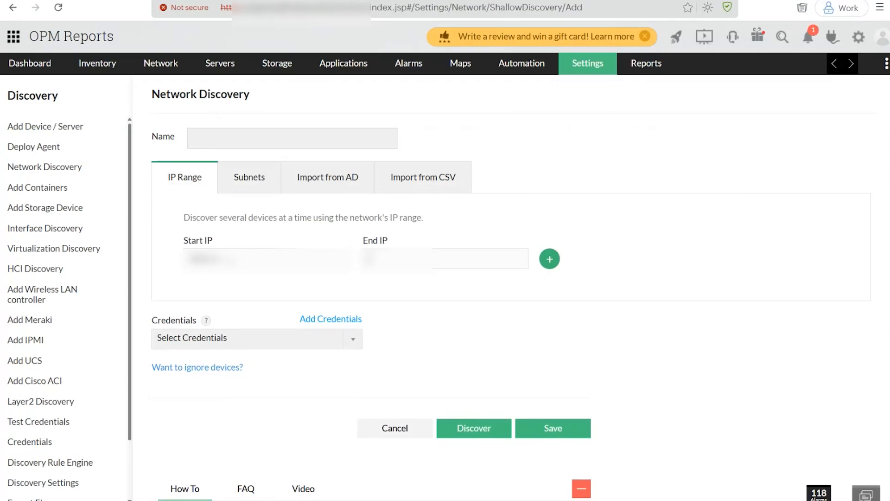
text(10.0.1055)
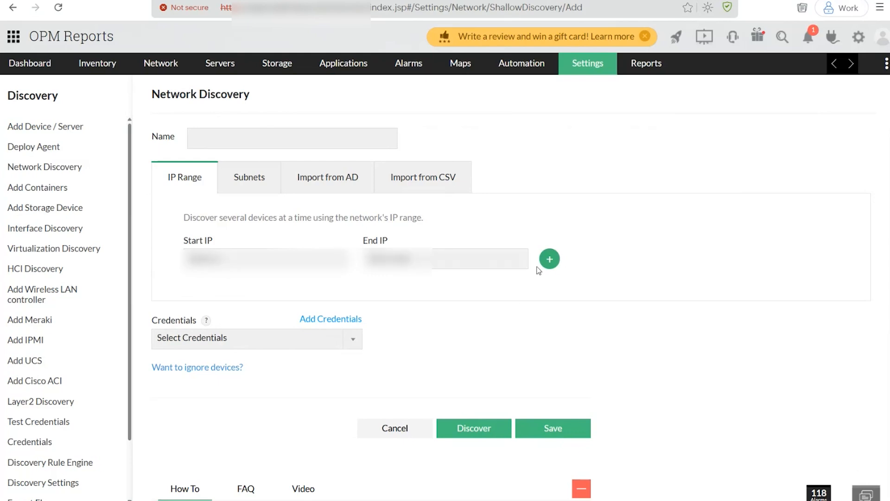
Step: Add and remove a second IP range row, and select the Windows credential "AD" for the discovery
click(549, 259)
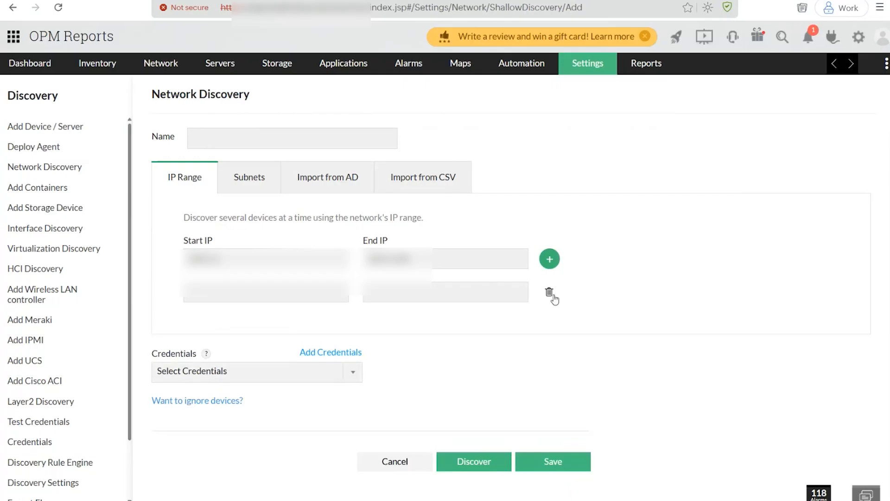
click(550, 292)
click(261, 343)
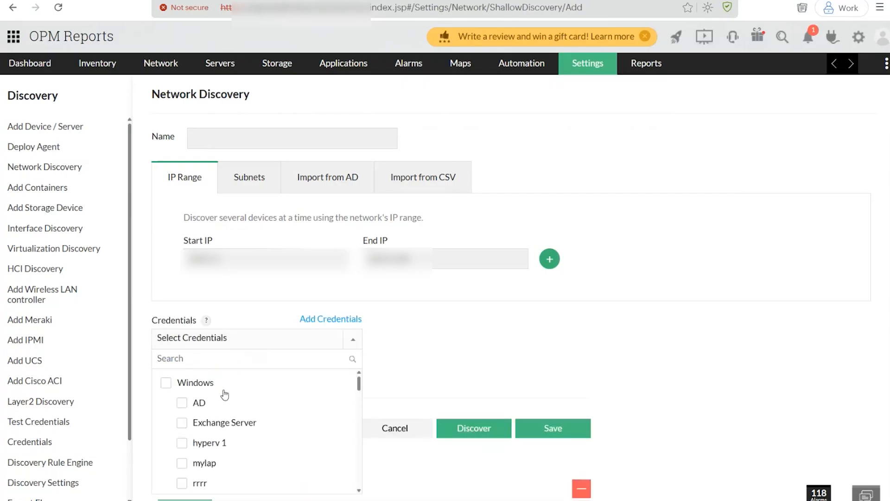
click(186, 407)
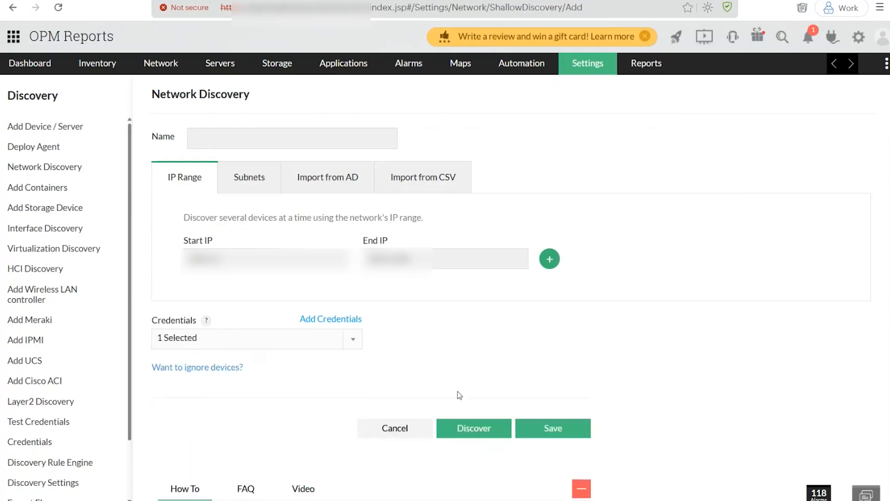
Step: View the Subnets, Import from AD and Import from CSV methods of the network discovery
click(239, 179)
click(230, 256)
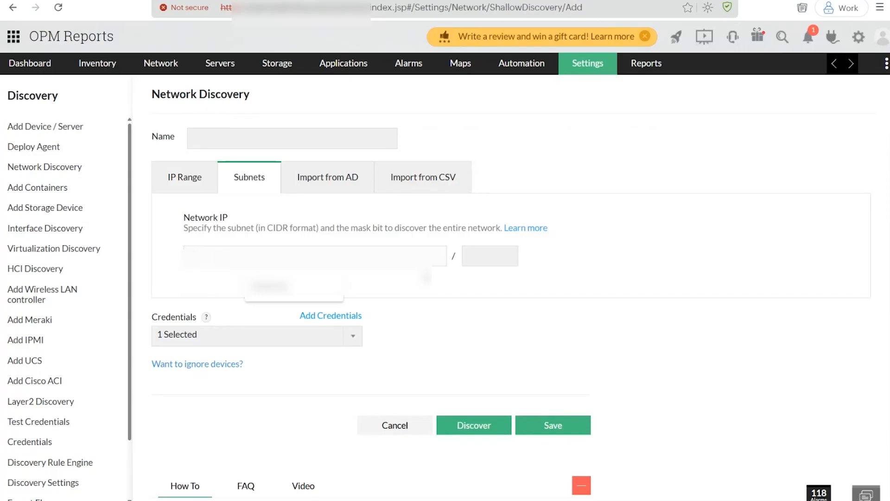
click(342, 177)
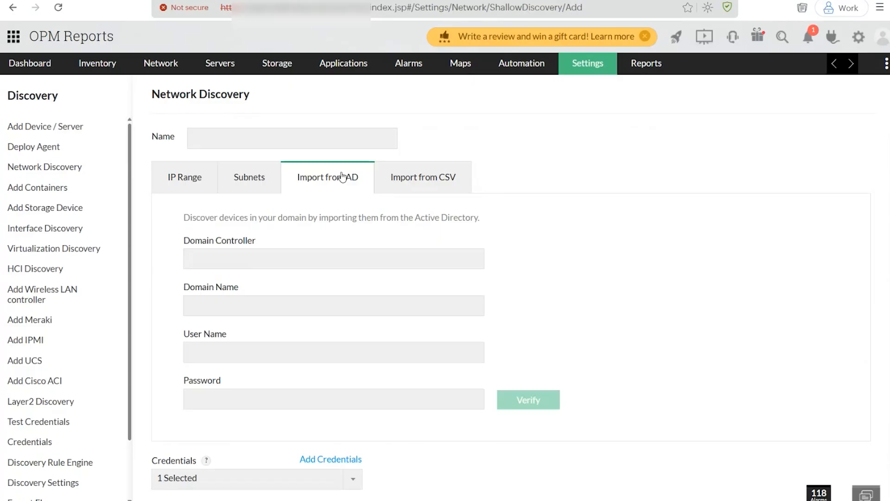
click(440, 182)
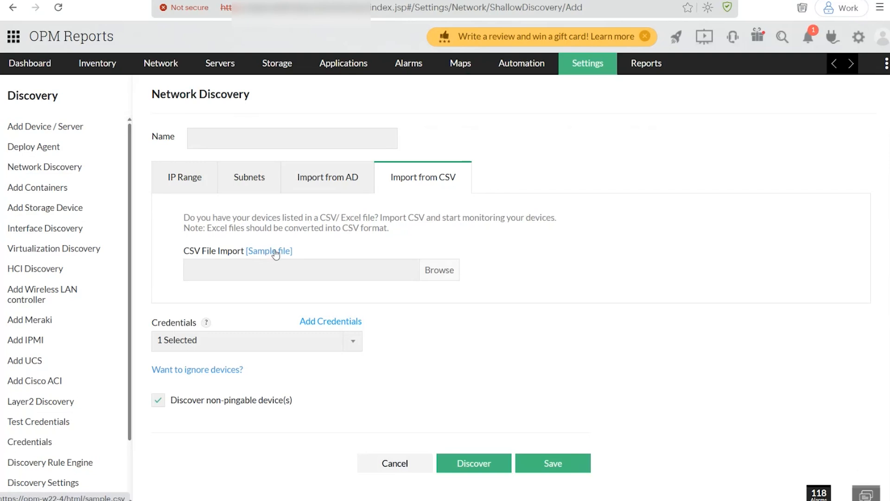
Step: Download the sample CSV file for device import and check it in the browser's downloads
click(262, 255)
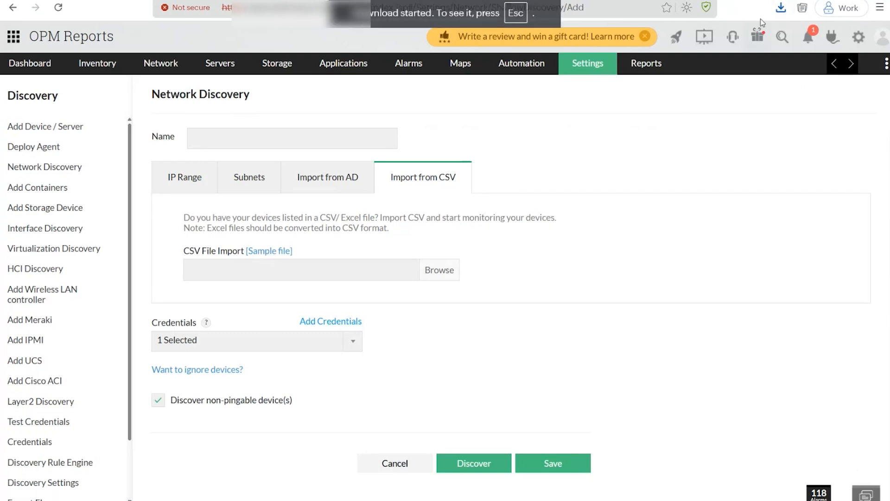
click(781, 8)
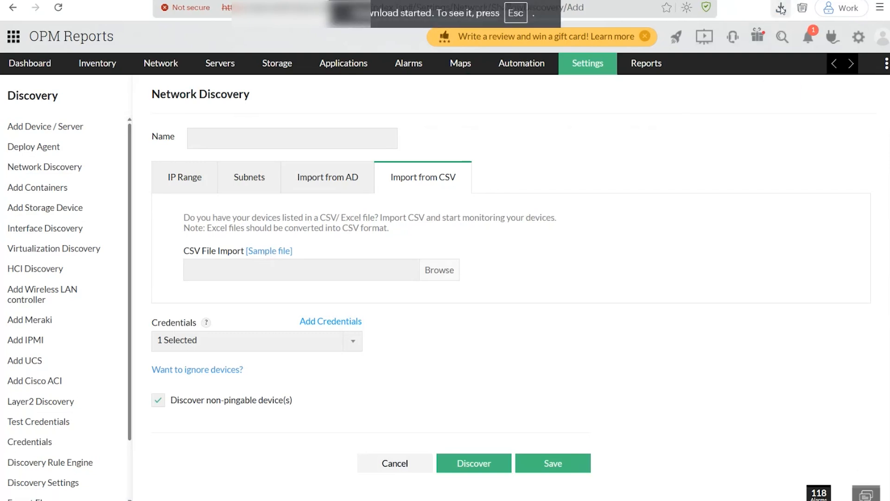
click(551, 145)
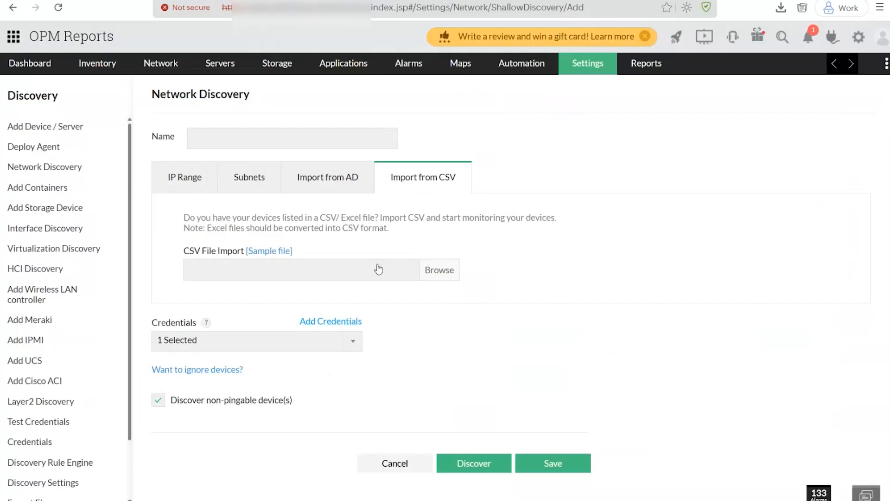
Step: Return to the IP Range method, examine the action, type and condition options of the ignore-devices filter, and close it without adding
click(194, 190)
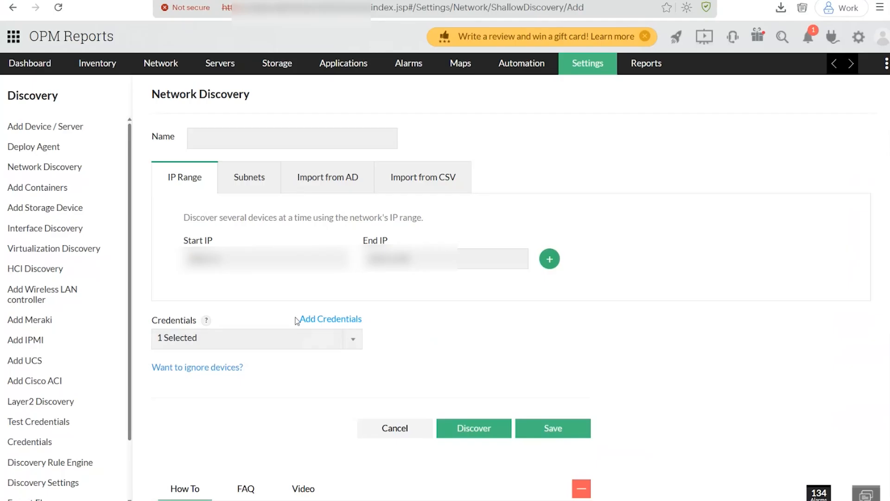
click(216, 369)
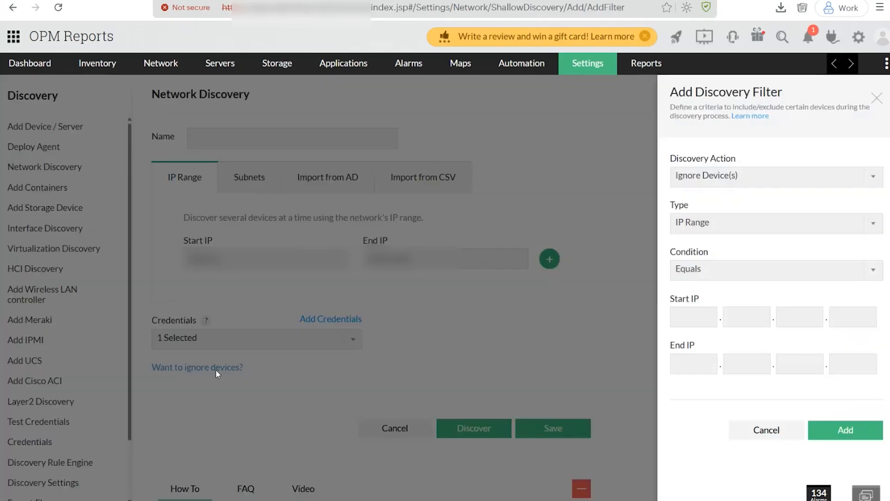
click(727, 185)
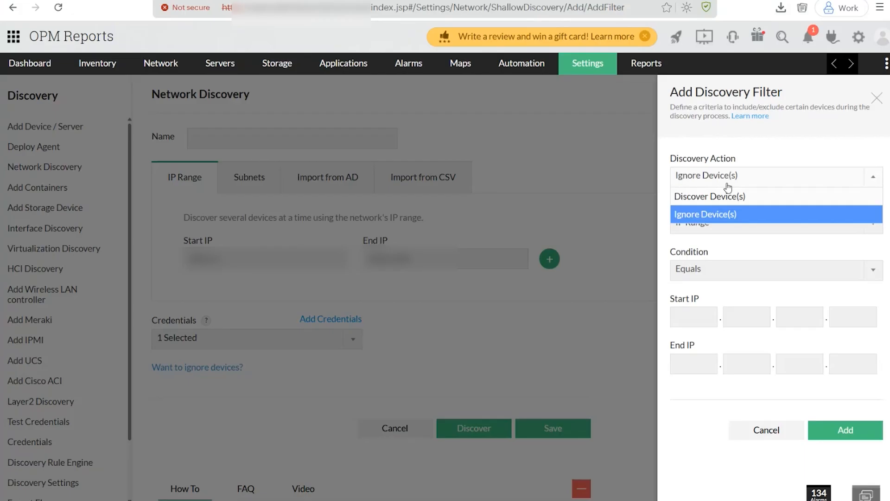
click(729, 246)
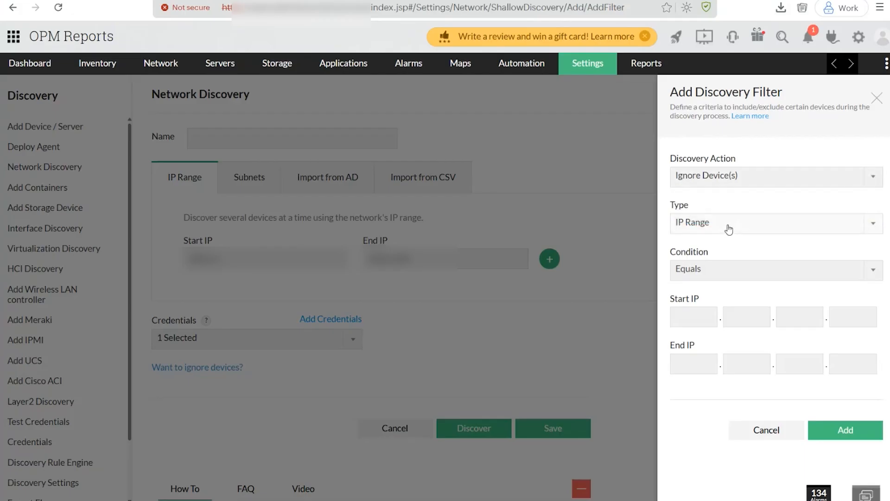
click(729, 229)
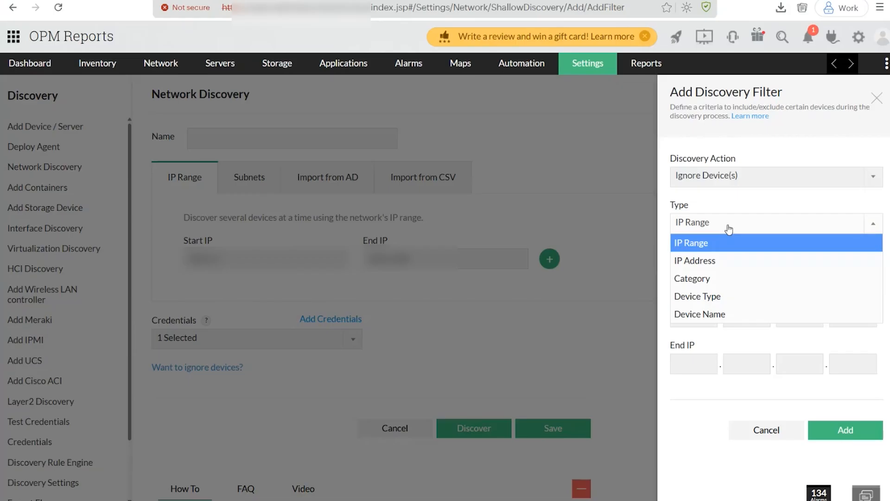
click(740, 200)
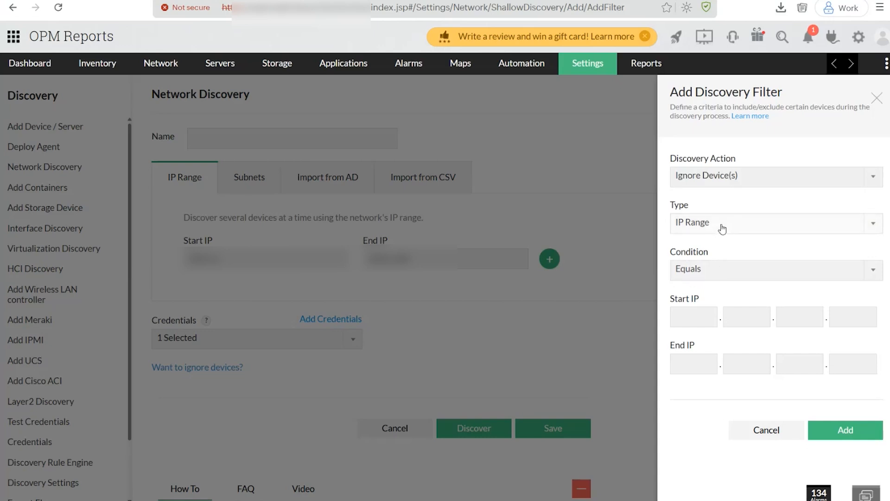
click(713, 272)
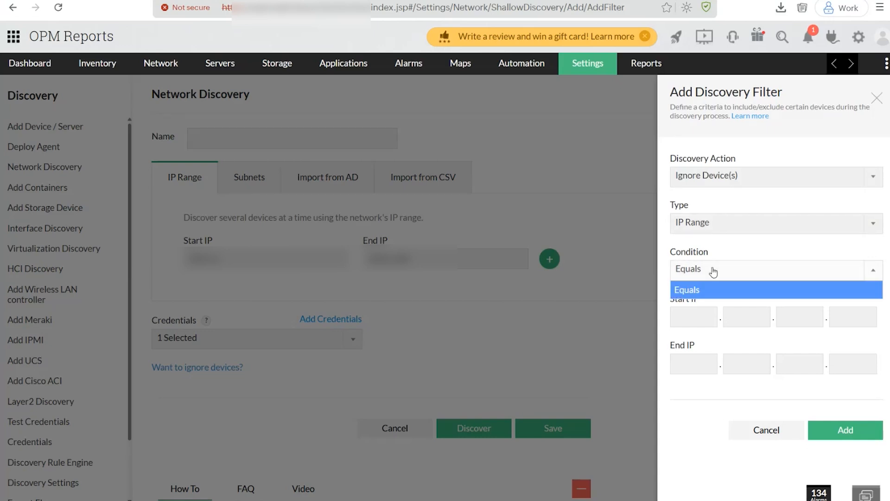
click(718, 230)
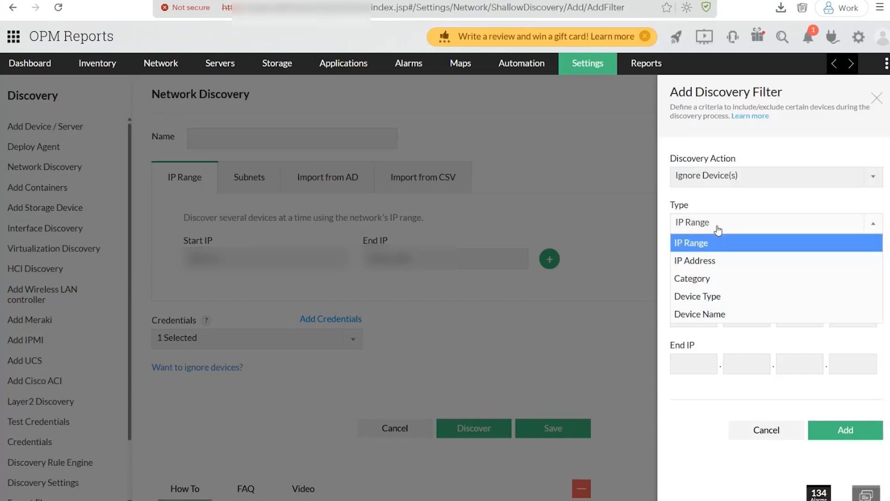
click(710, 279)
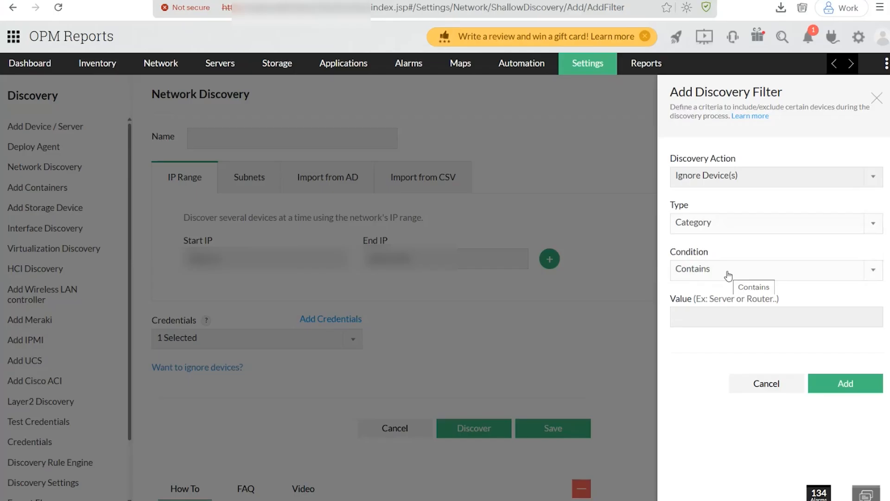
click(729, 275)
click(729, 275)
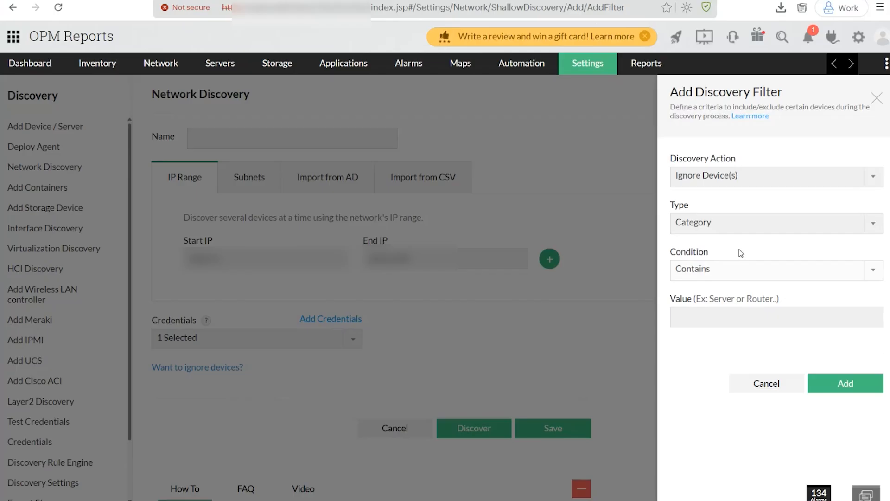
click(877, 99)
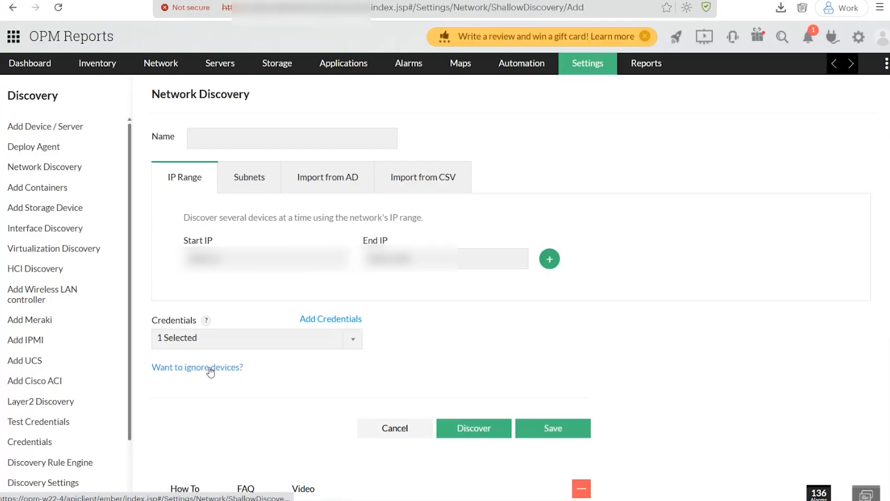
Step: Start a new discovery filter for the IP range discovery with Ignore Device(s) as its discovery action
click(210, 369)
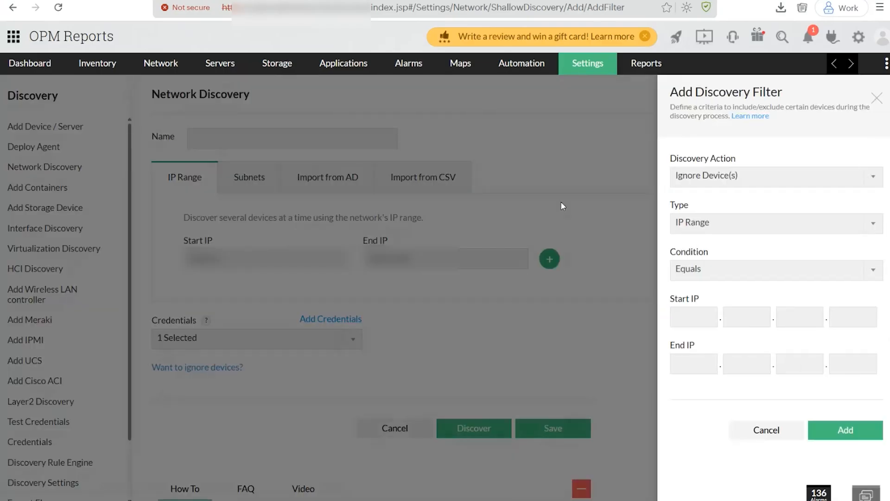
click(736, 187)
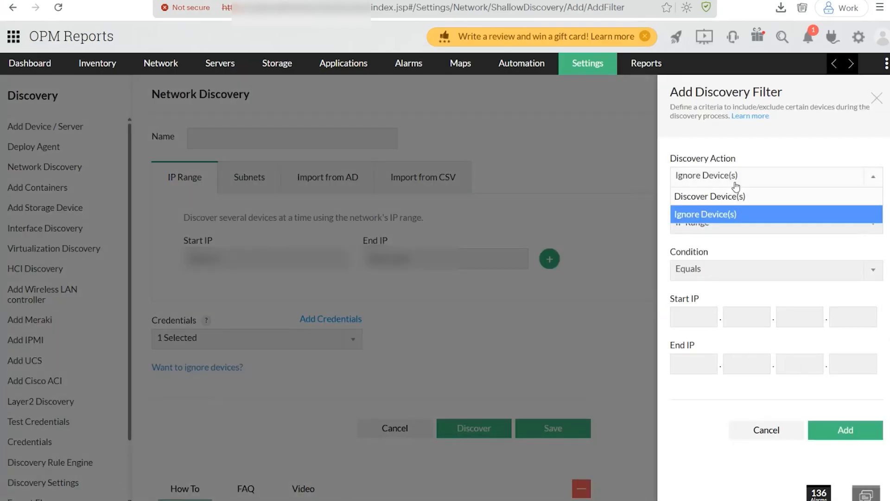
click(733, 216)
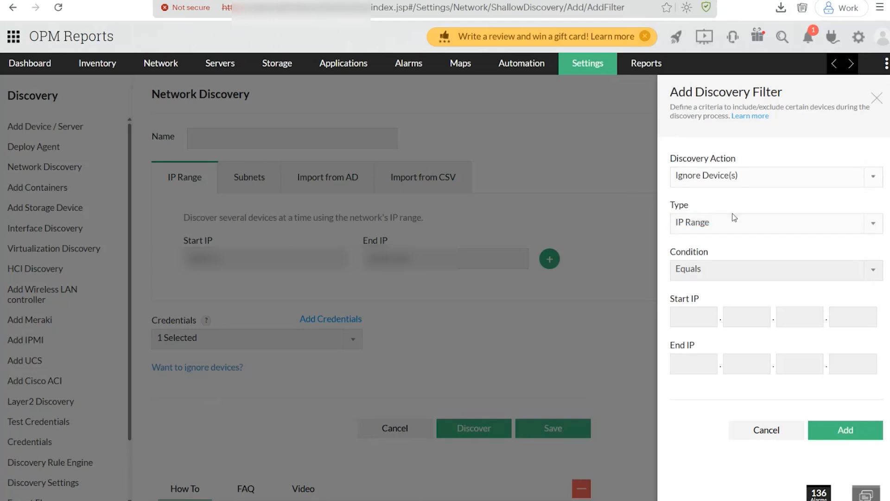
click(741, 181)
click(730, 203)
click(741, 178)
click(718, 214)
Step: Examine the condition and value fields the filter offers for the IP Address, Category and Device Name types
click(716, 231)
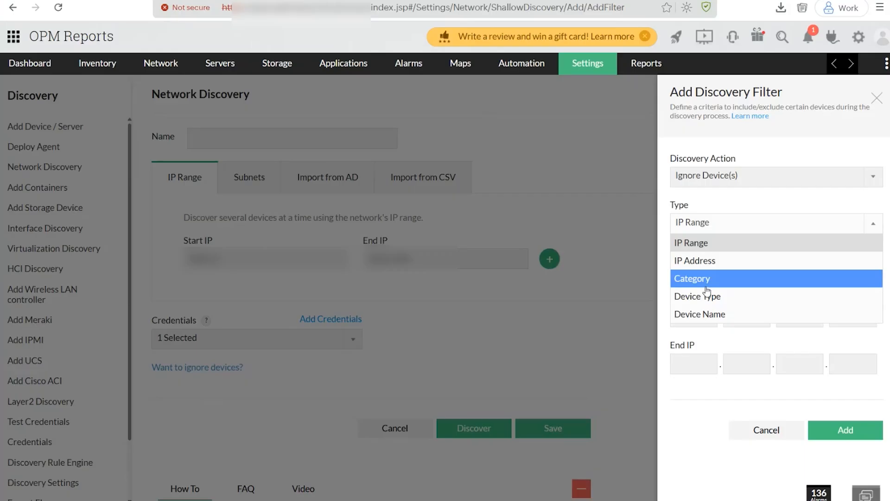
click(725, 260)
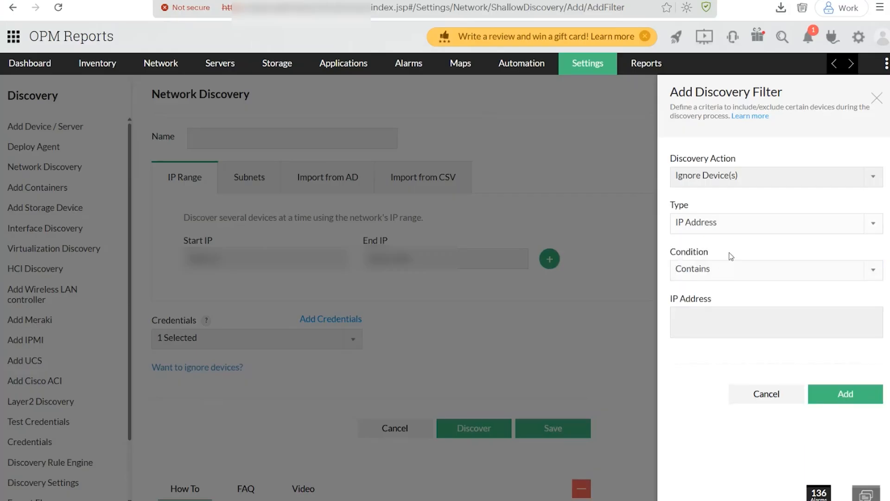
click(710, 312)
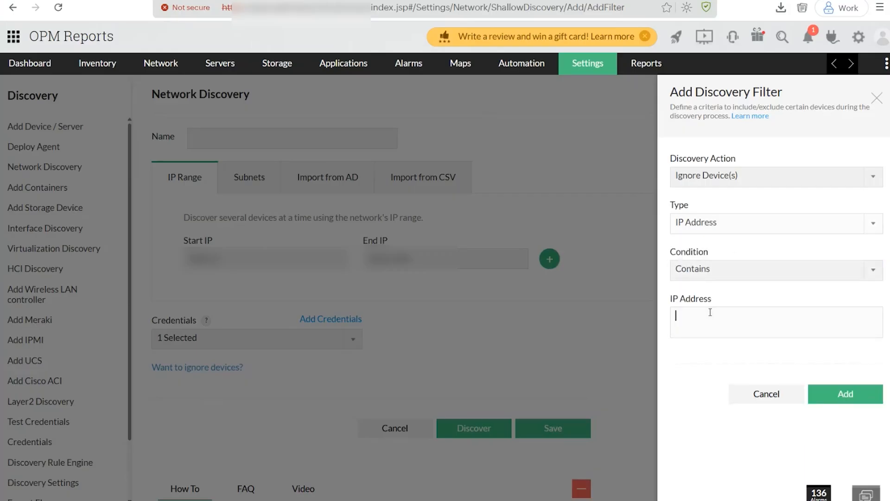
click(716, 223)
click(719, 279)
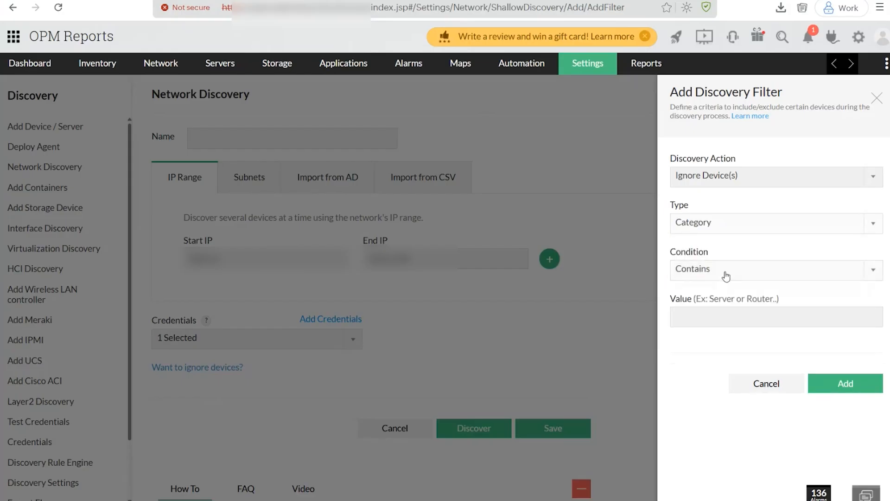
click(724, 273)
click(724, 307)
click(717, 224)
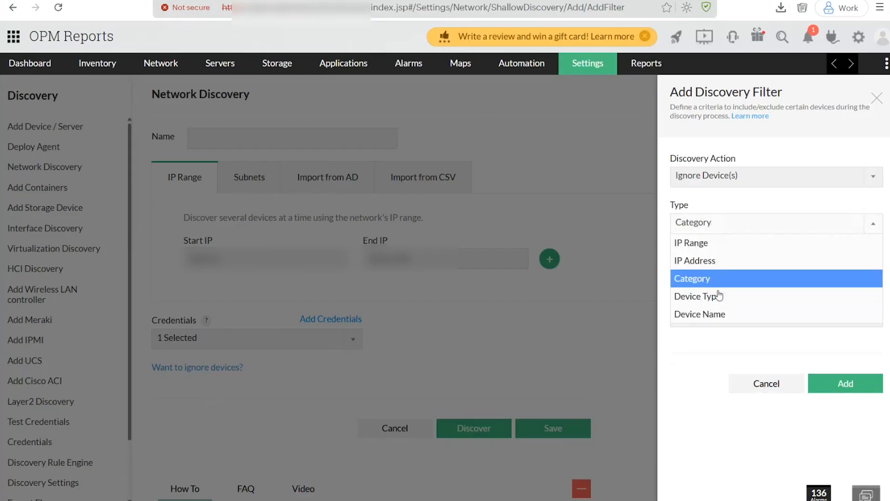
click(718, 314)
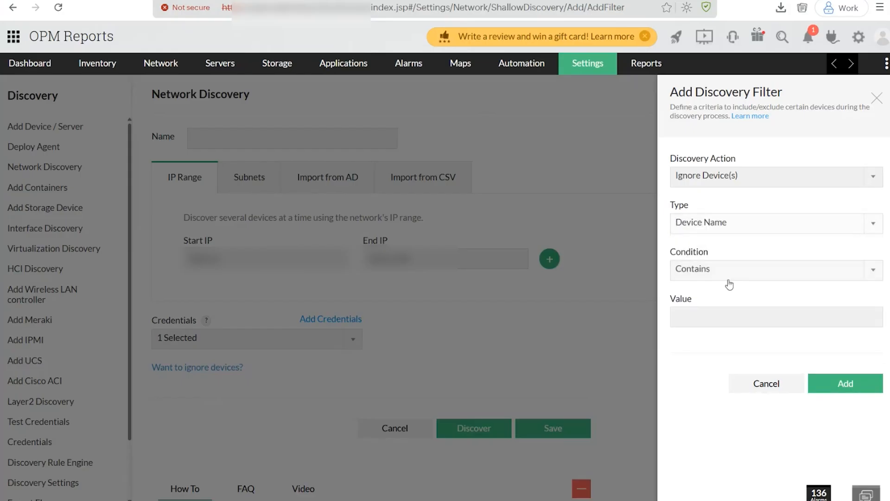
click(747, 272)
click(748, 273)
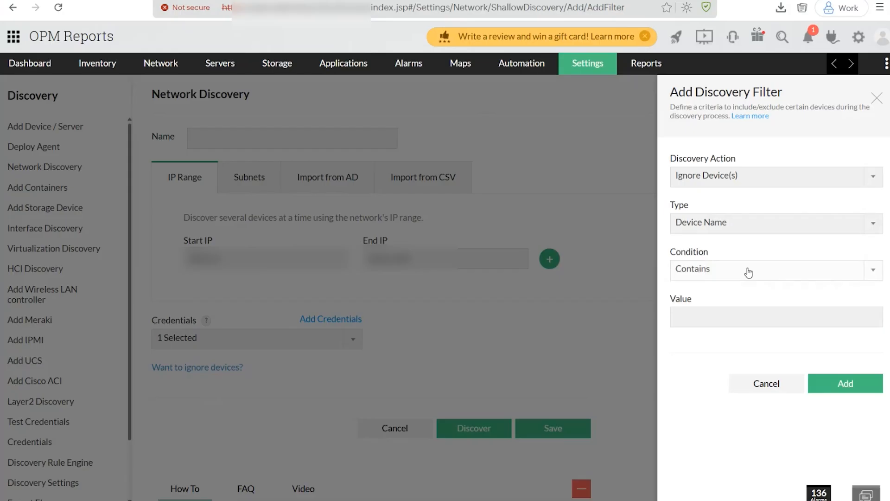
Step: Set the filter to ignore devices whose Category contains "Router" and add it to the discovery
click(754, 230)
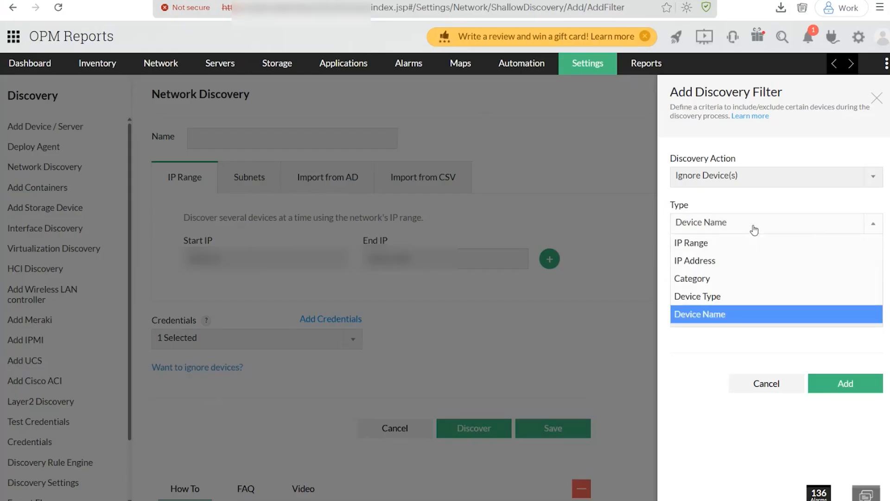
click(714, 278)
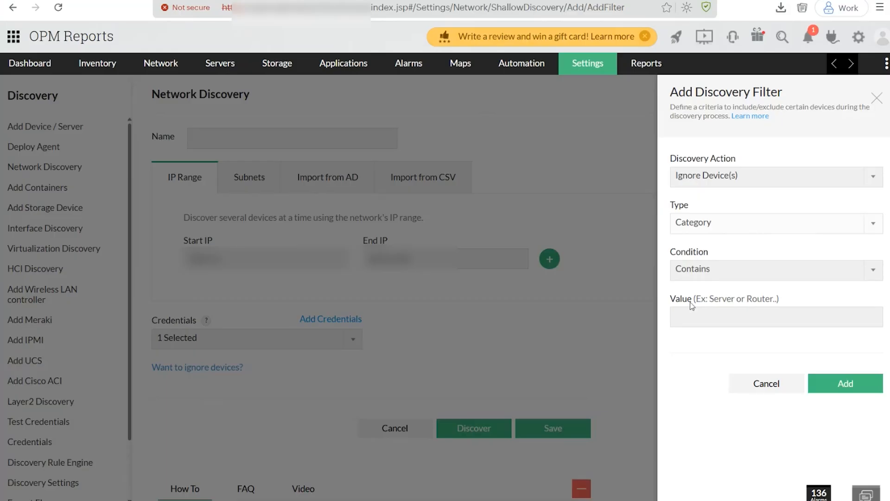
click(695, 318)
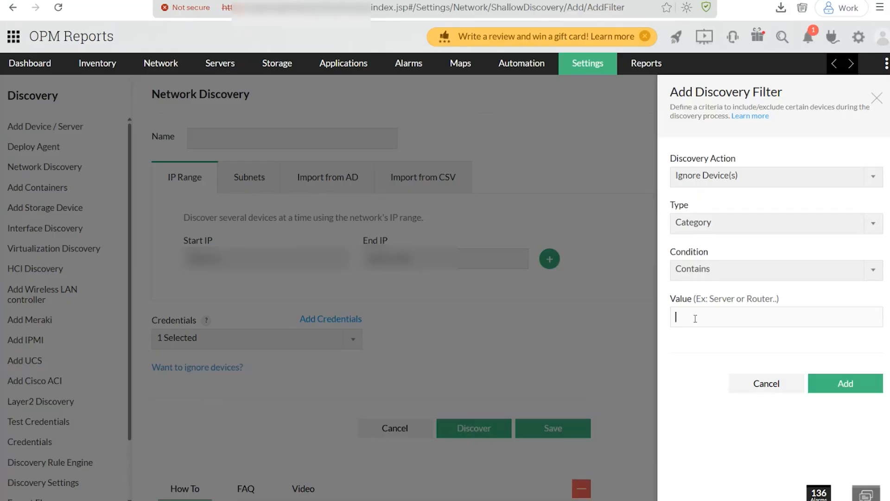
text(Router)
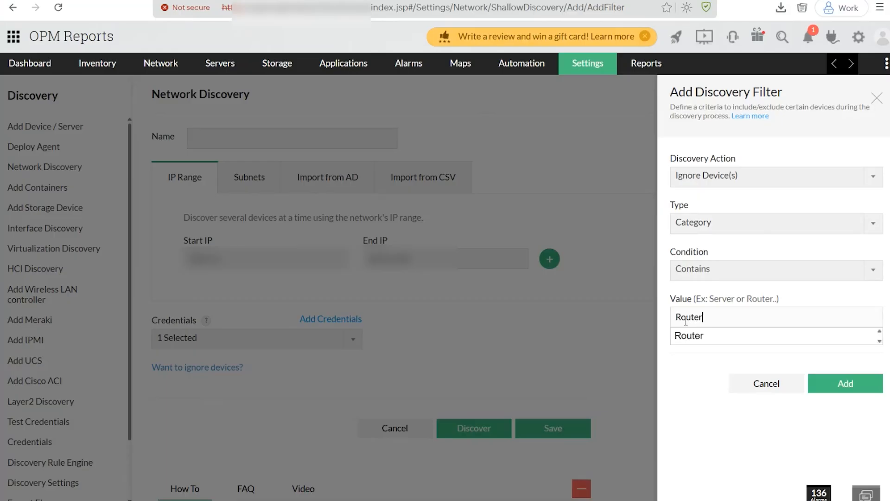
click(696, 336)
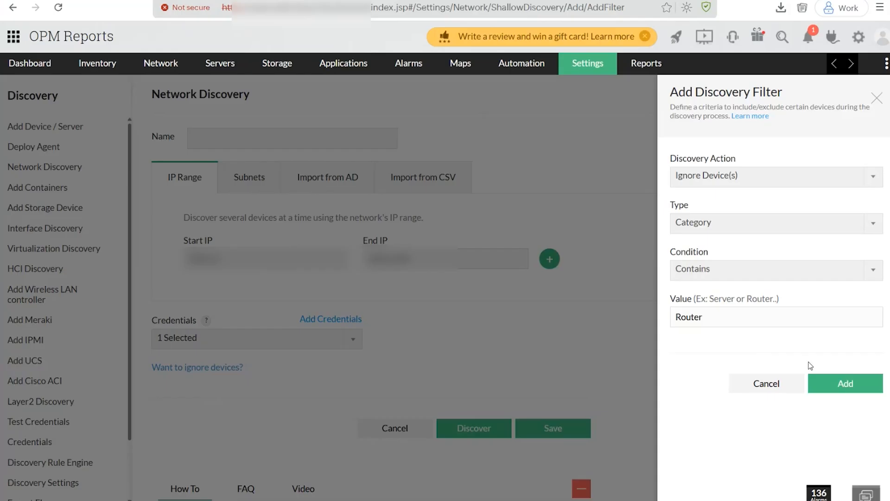
click(842, 387)
scroll(566, 361, down, 4)
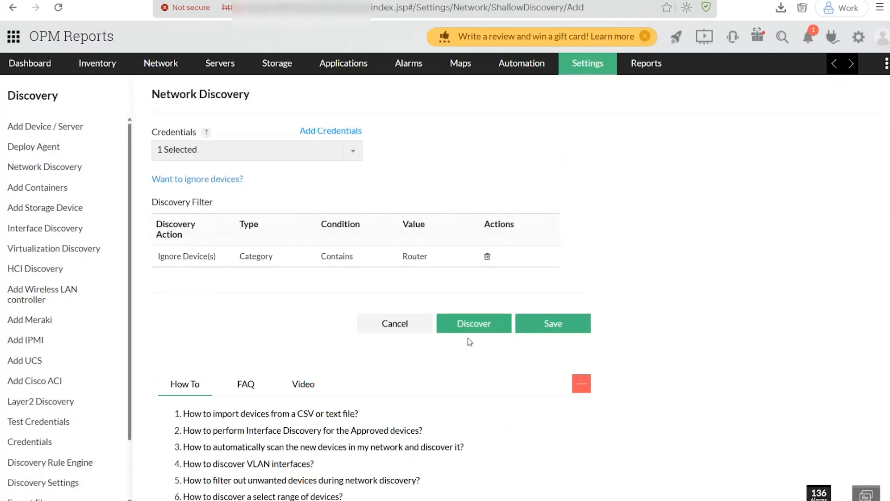
Step: Leave the discovery form and open the Network Discovery page
scroll(476, 337, up, 3)
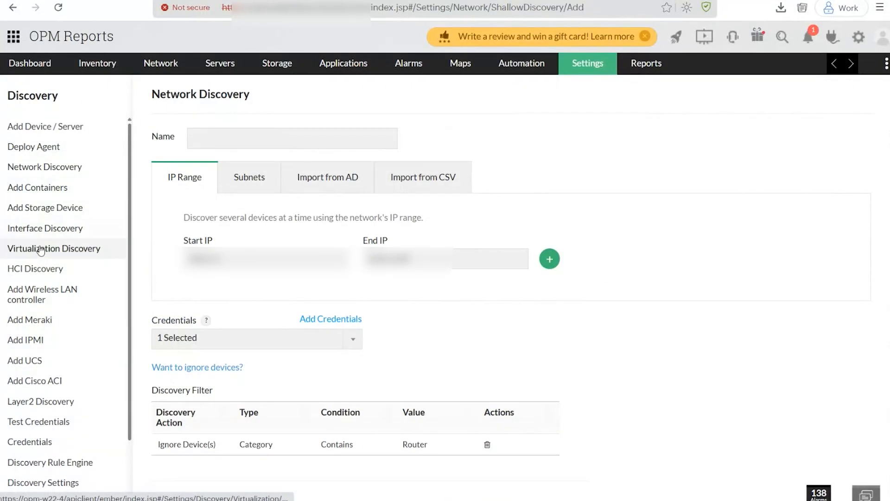
click(40, 167)
click(597, 119)
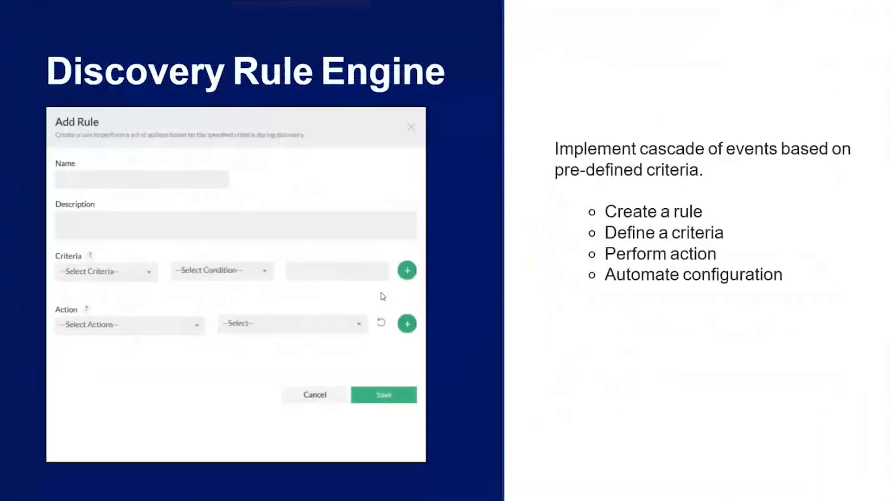
click(380, 293)
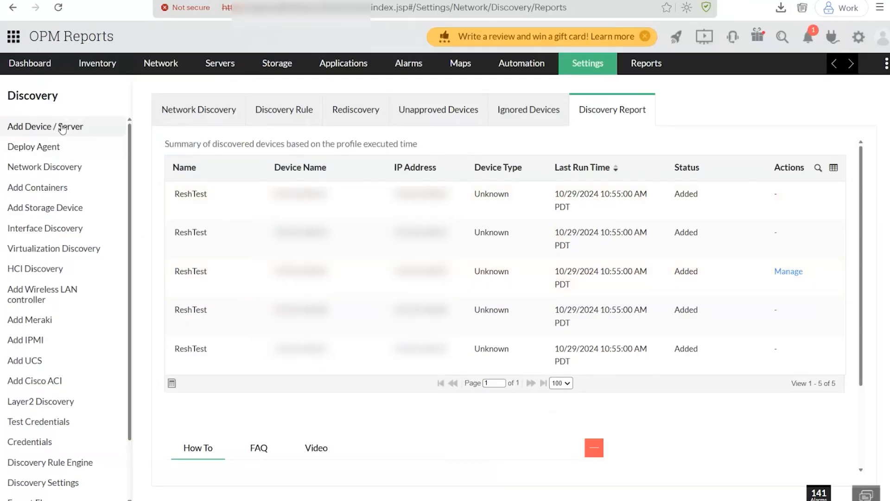
Step: Download the agent's EXE file from the Deploy Agent page and enable the option to push the agent remotely
click(41, 147)
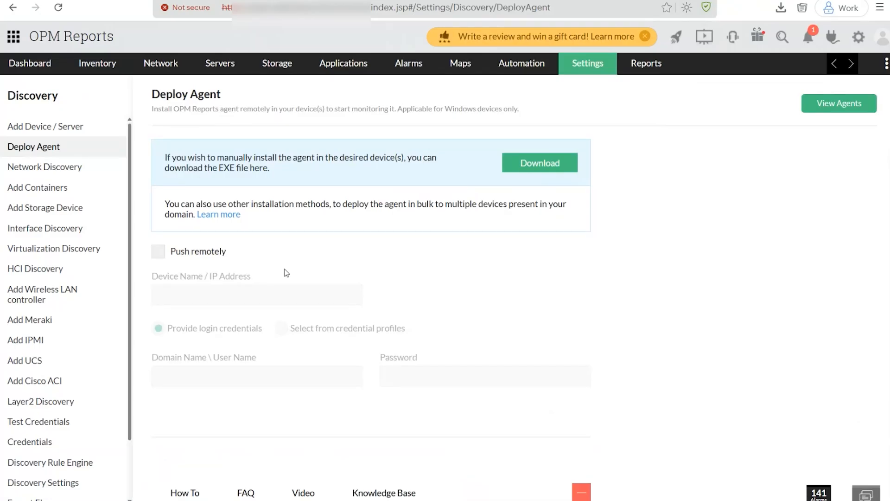
click(550, 170)
click(159, 255)
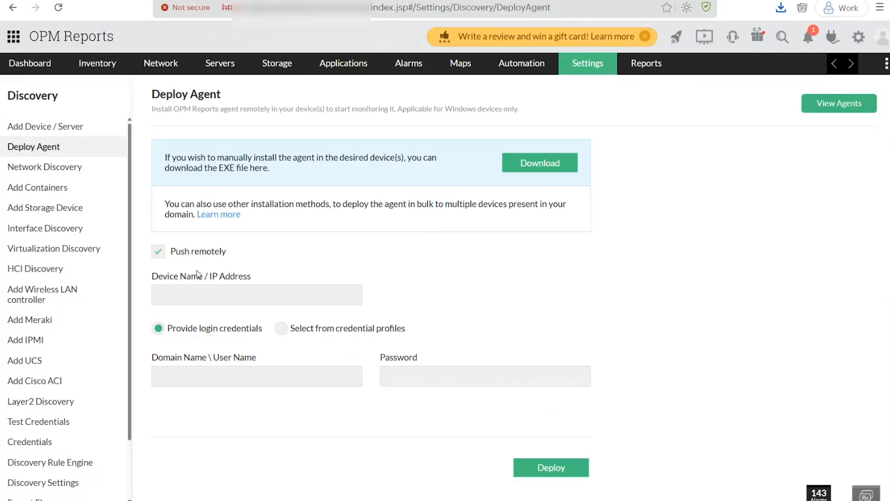
Step: Examine the device name and login credential fields required for the remote agent push
click(206, 300)
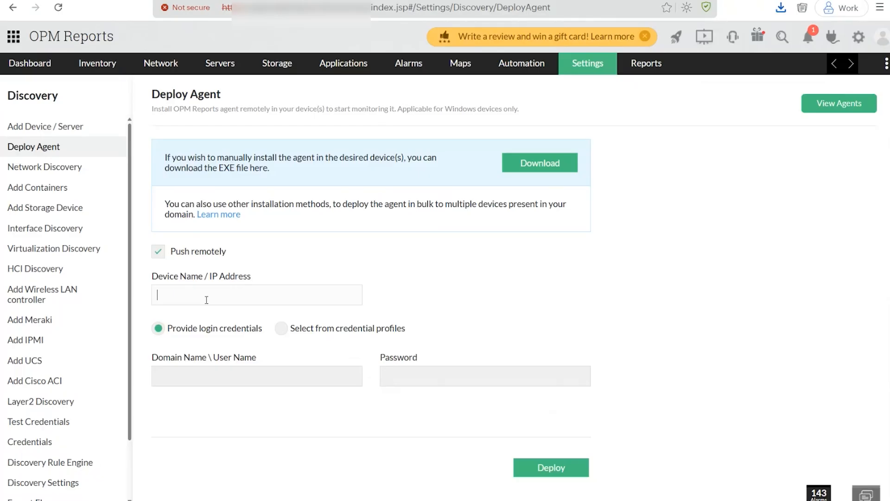
click(221, 378)
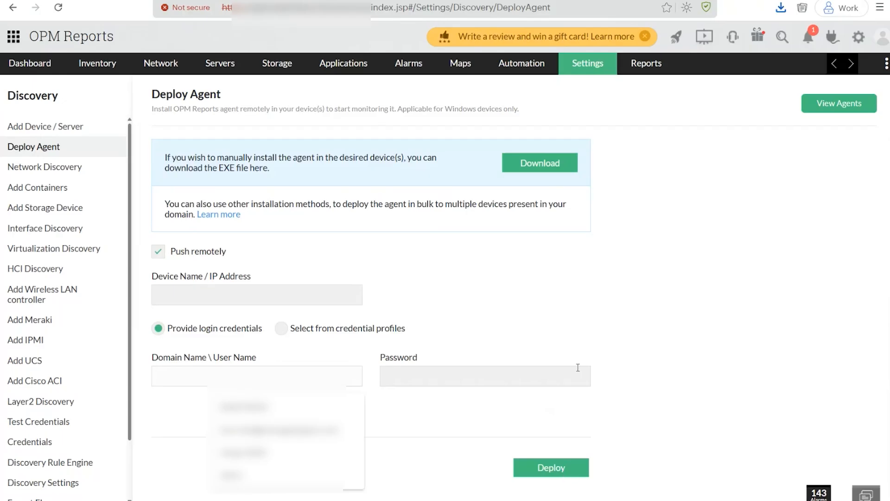
scroll(579, 367, down, 3)
scroll(579, 368, up, 3)
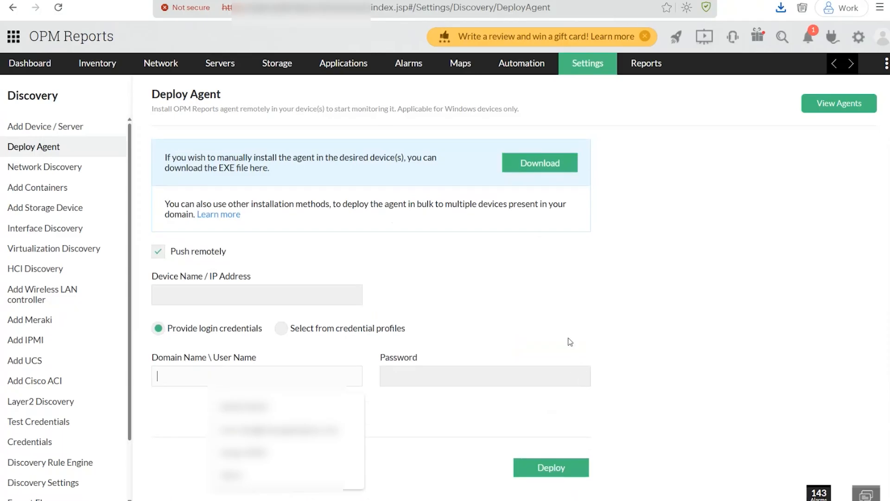
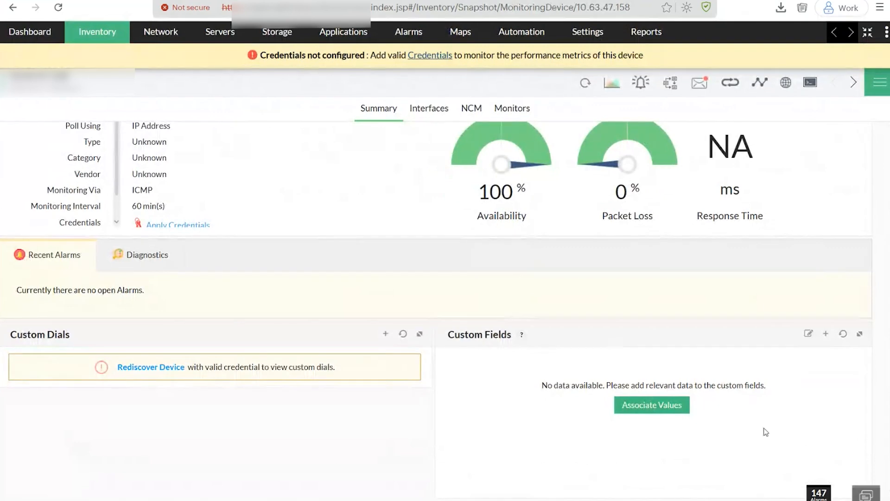
Step: Examine the custom fields that can be filled in for the device on its snapshot page, and close them
click(808, 333)
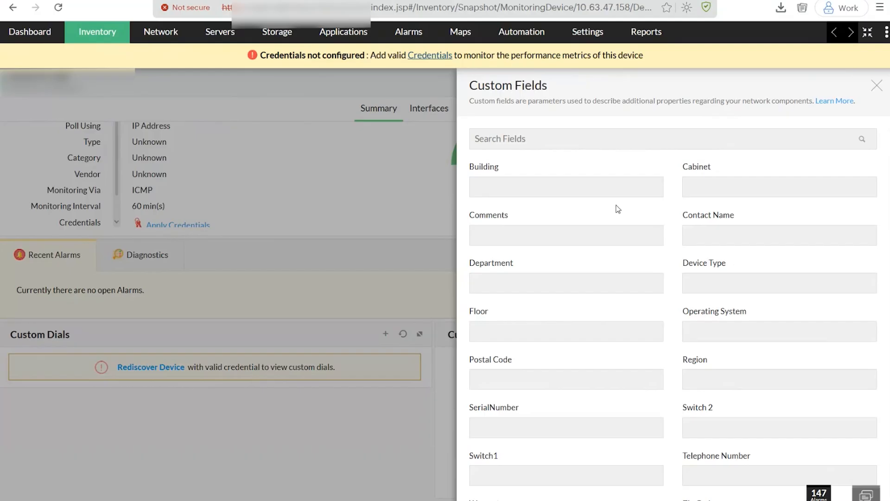
scroll(747, 369, down, 2)
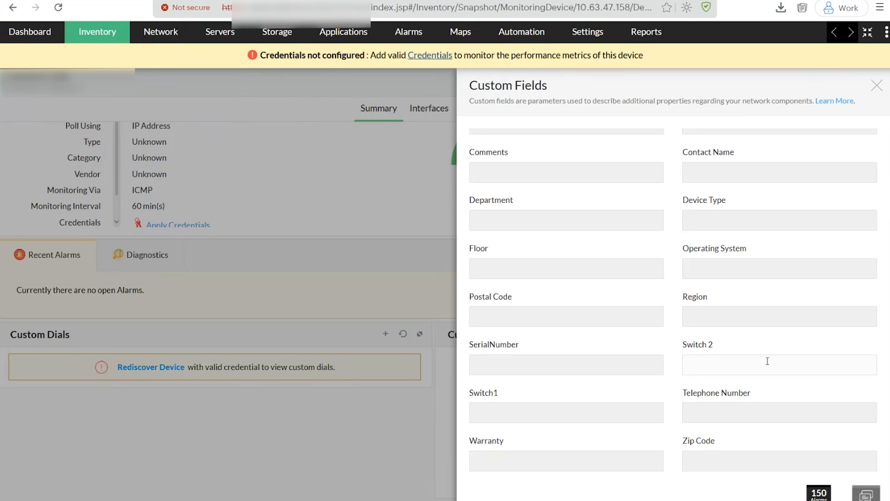
click(877, 85)
Step: Open the Custom Fields configuration page and examine the list of device fields
mouse_move(588, 38)
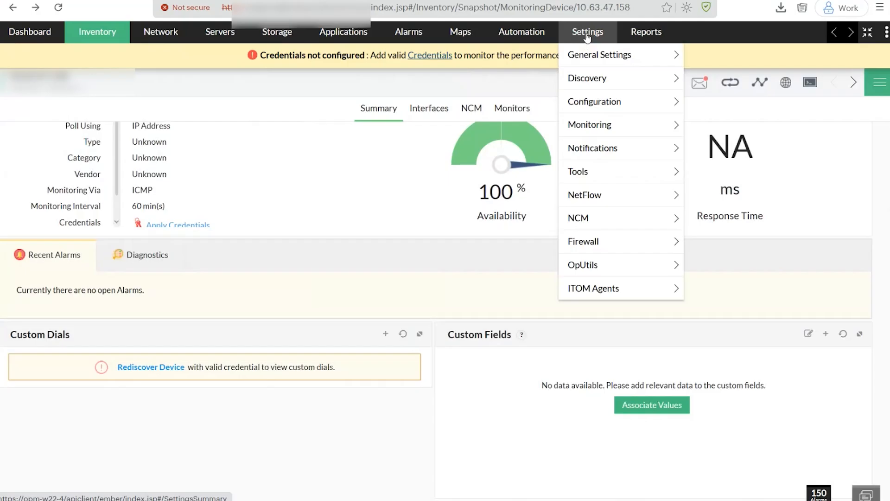
mouse_move(587, 108)
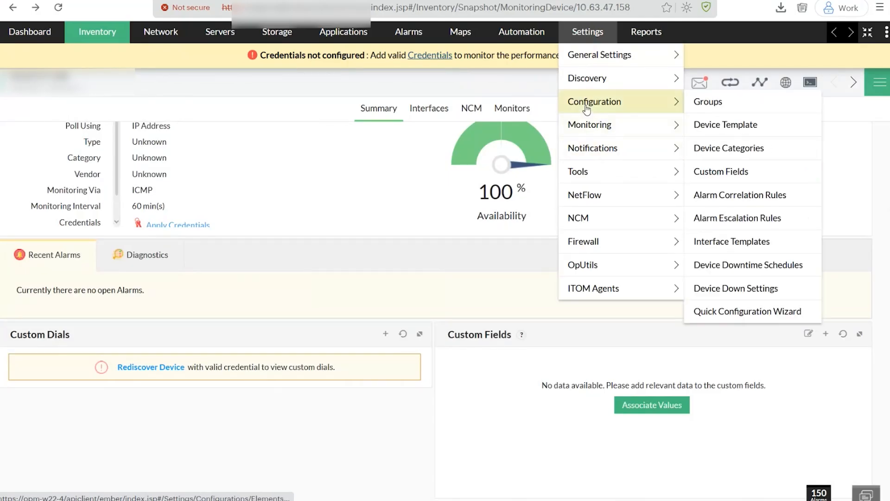
click(722, 174)
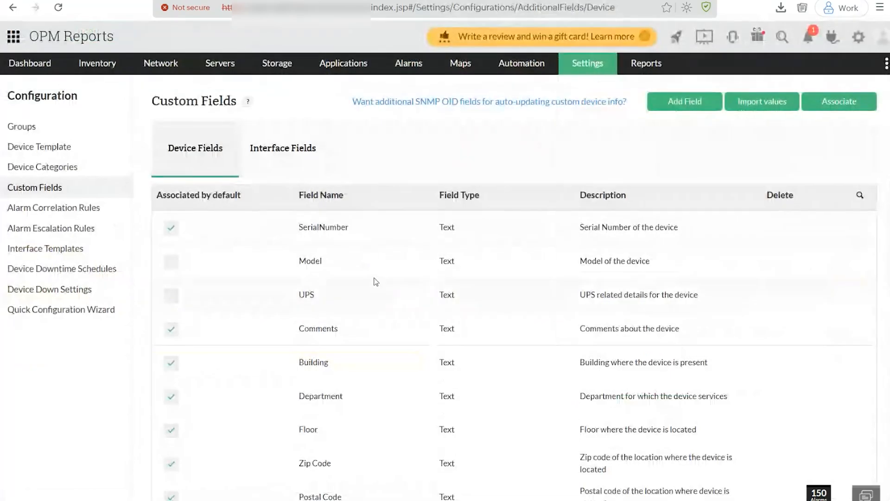
scroll(384, 392, down, 5)
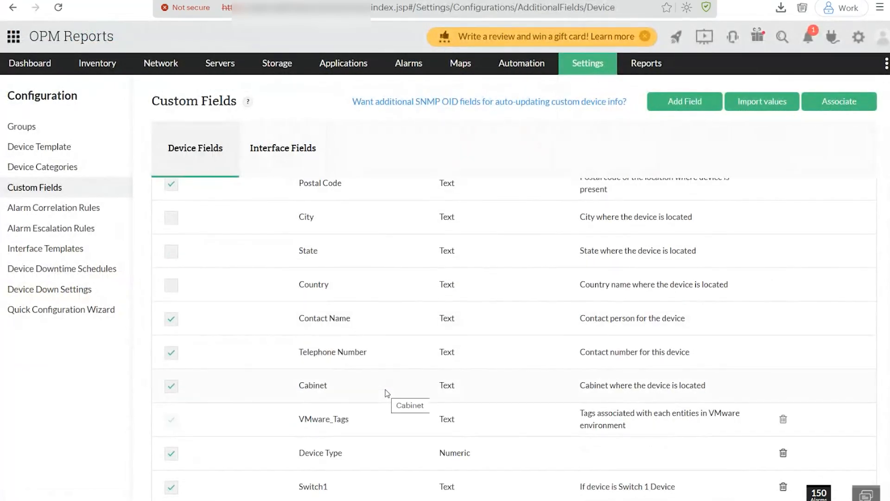
scroll(385, 392, down, 1)
scroll(384, 391, up, 4)
Step: Examine the name, type and length settings for adding a device custom field, and leave without saving
click(691, 108)
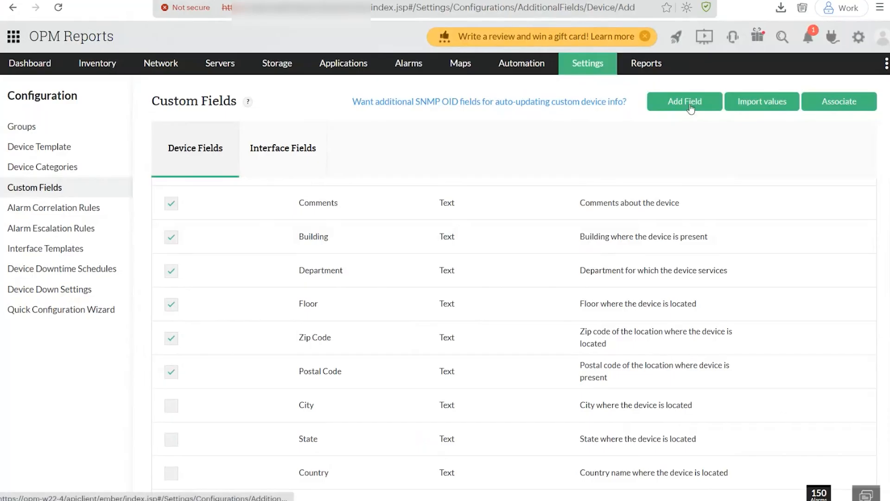
click(508, 154)
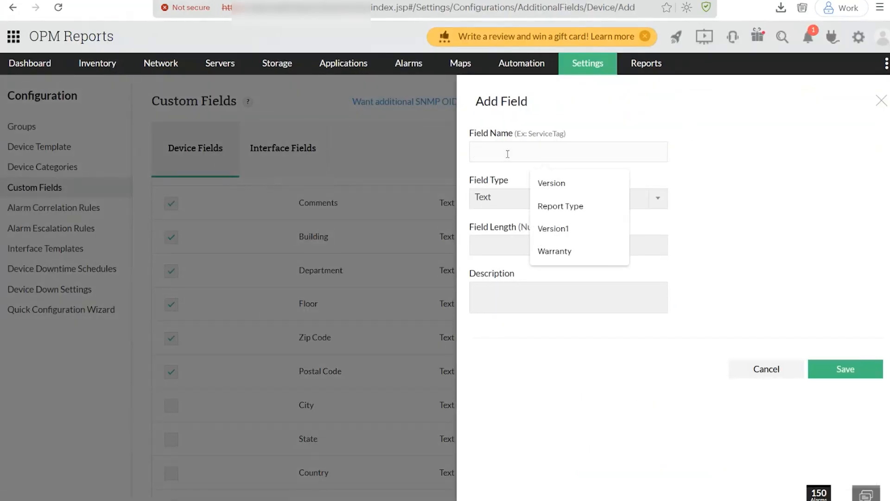
click(492, 205)
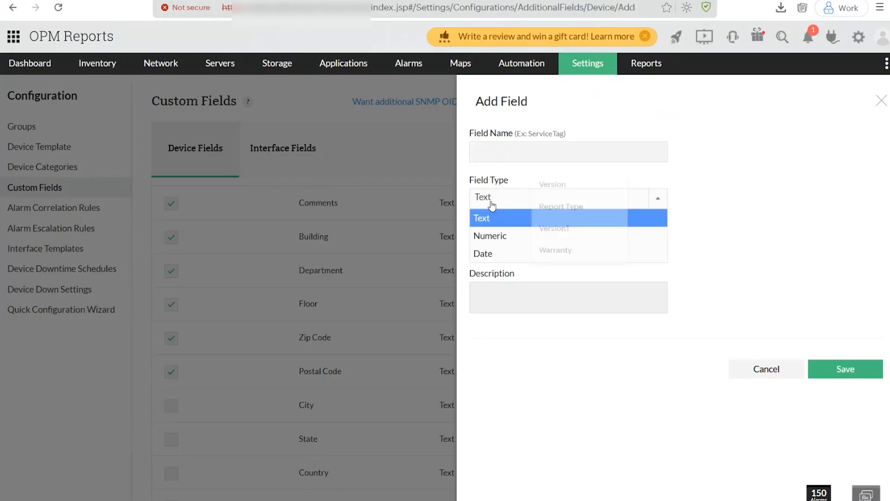
click(492, 207)
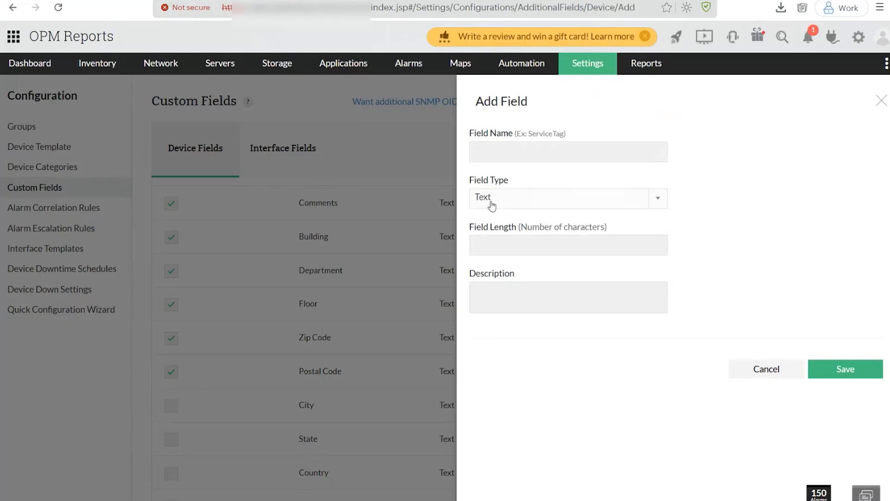
click(496, 246)
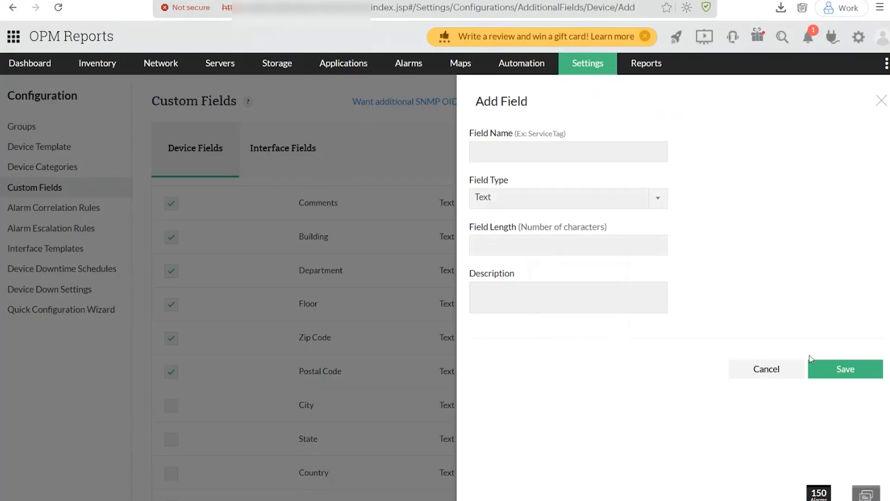
click(762, 370)
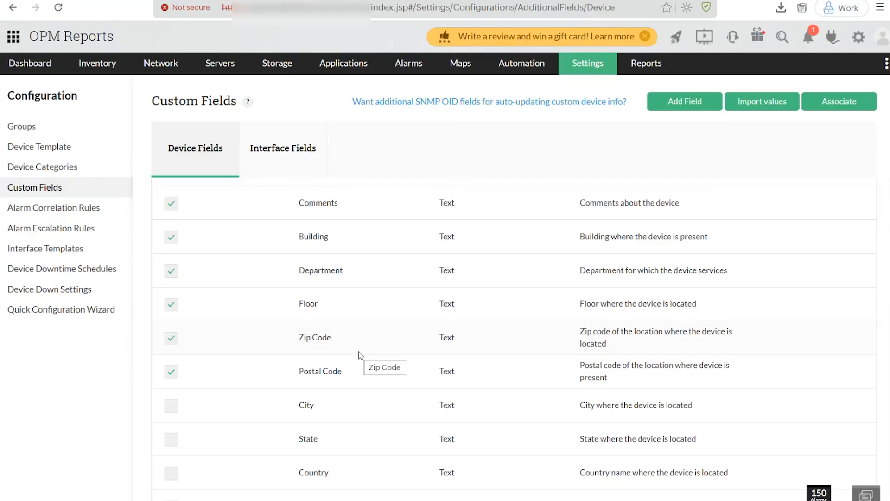
Step: Start a new group named "Servers" on the Groups configuration page and set its members to come from Devices
mouse_move(591, 68)
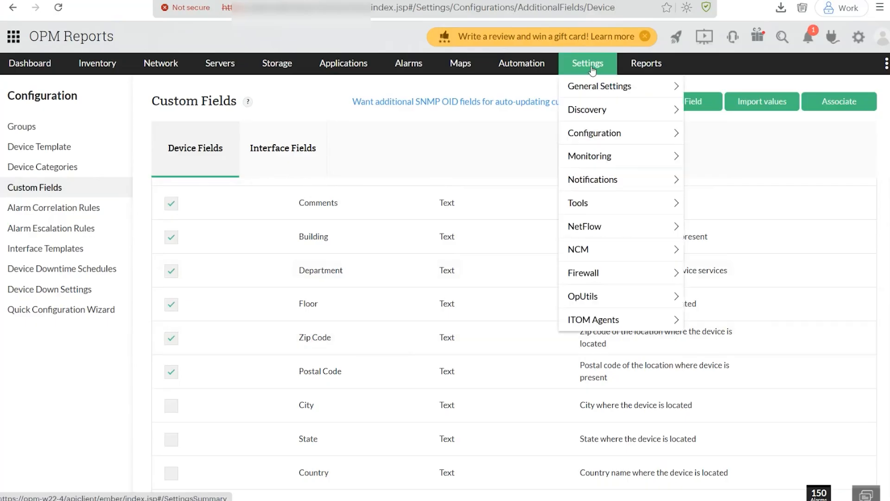
mouse_move(589, 139)
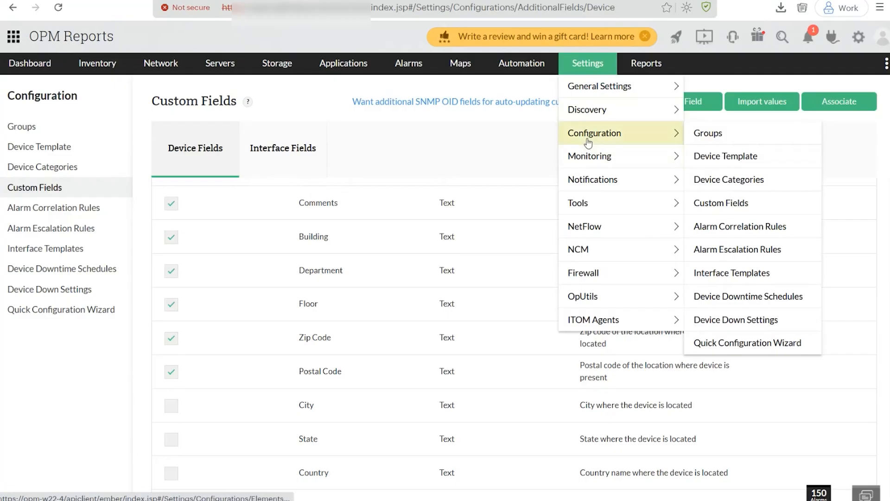
click(712, 136)
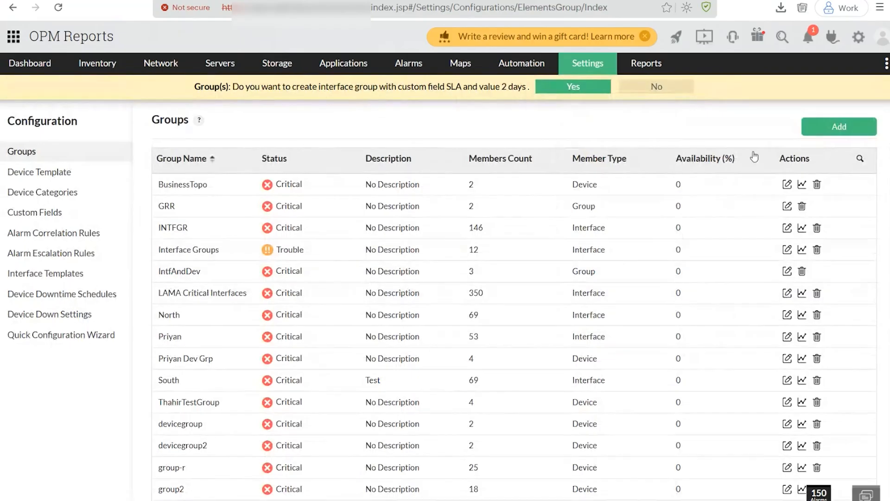
click(840, 128)
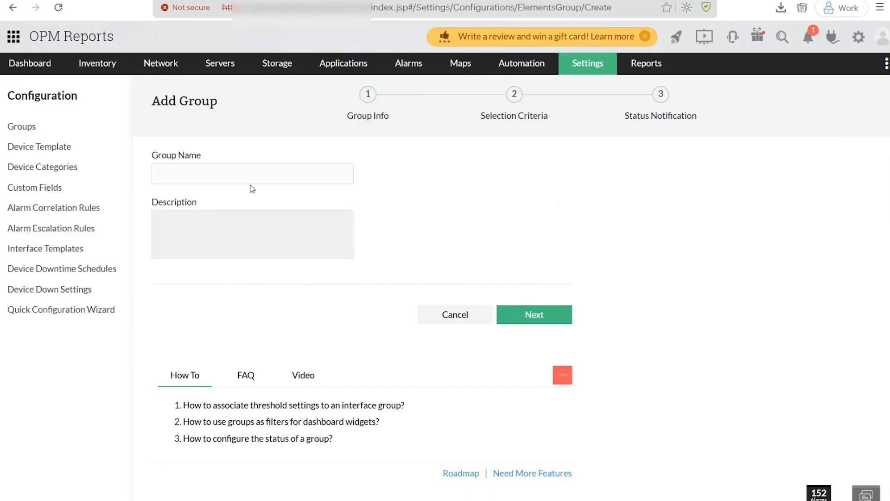
text(Servers)
click(536, 320)
click(248, 179)
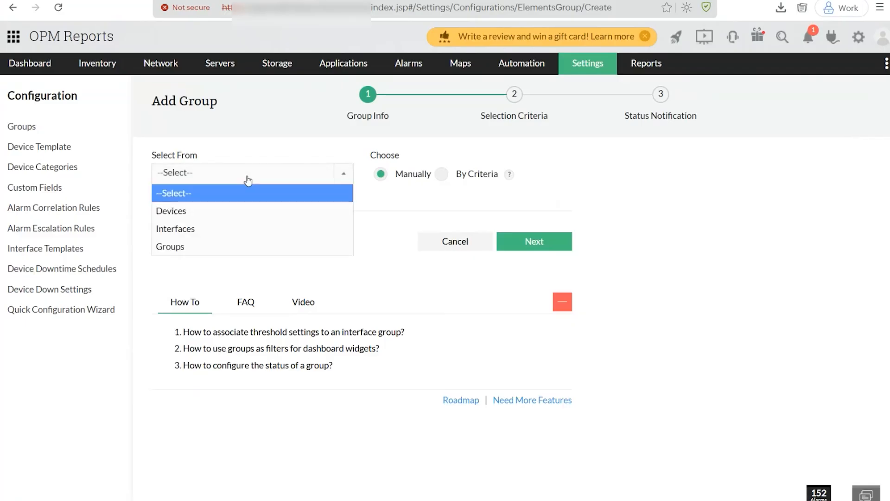
click(211, 214)
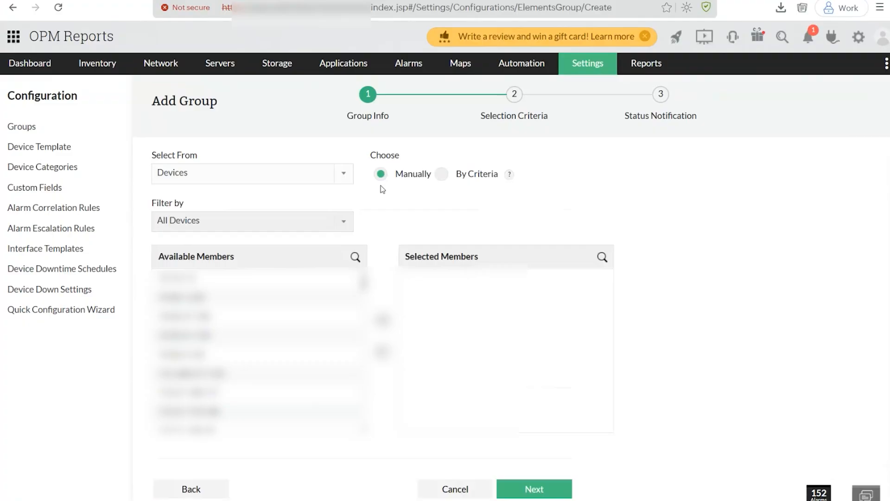
Step: Keep Devices as the member source and manually add one available device to the group's selected members
click(230, 175)
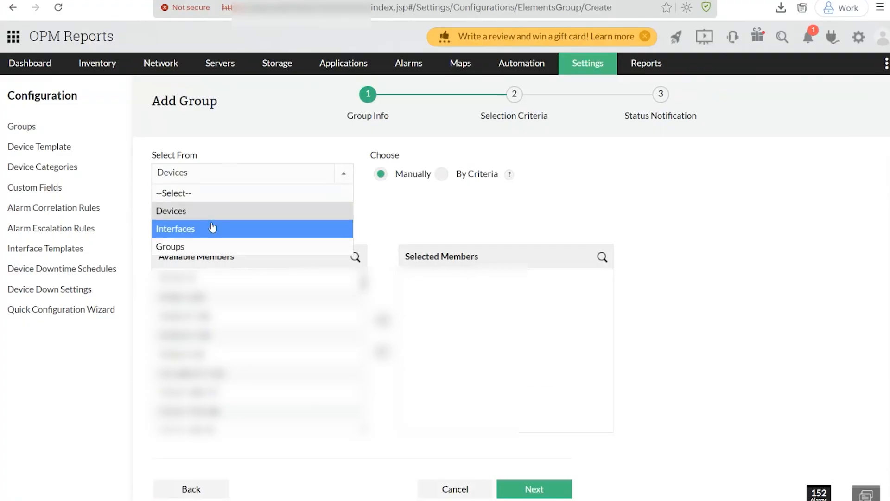
click(223, 213)
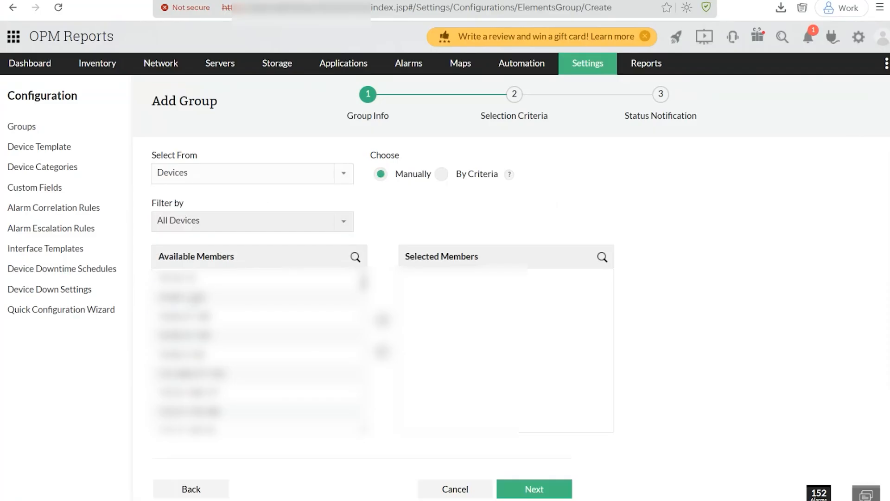
click(223, 300)
click(187, 335)
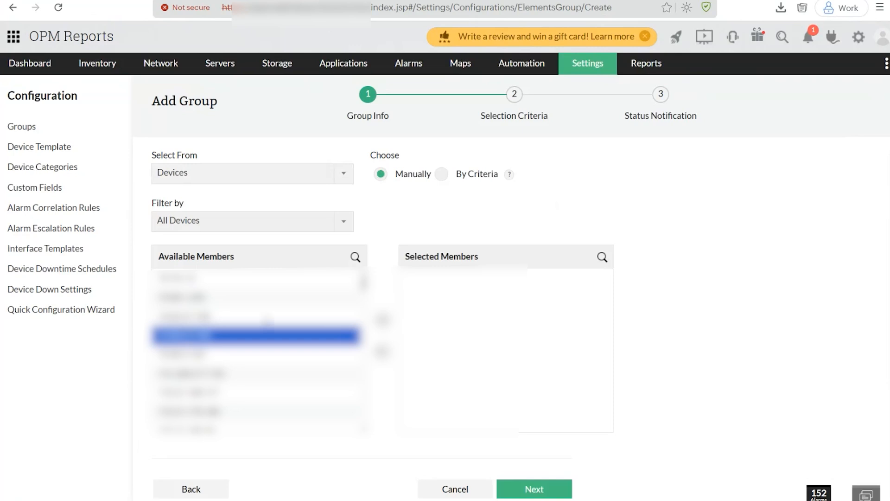
click(382, 320)
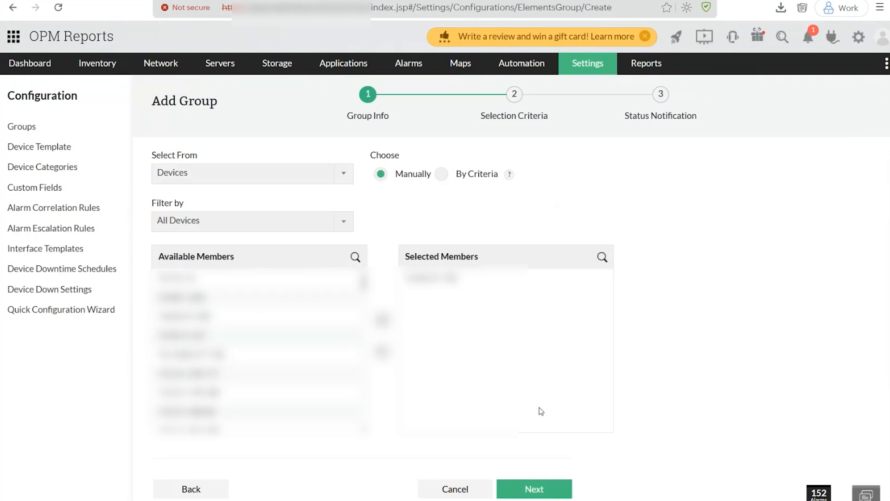
Step: Switch the new group's member selection to By Criteria and choose the Region custom field as the criterion
click(442, 179)
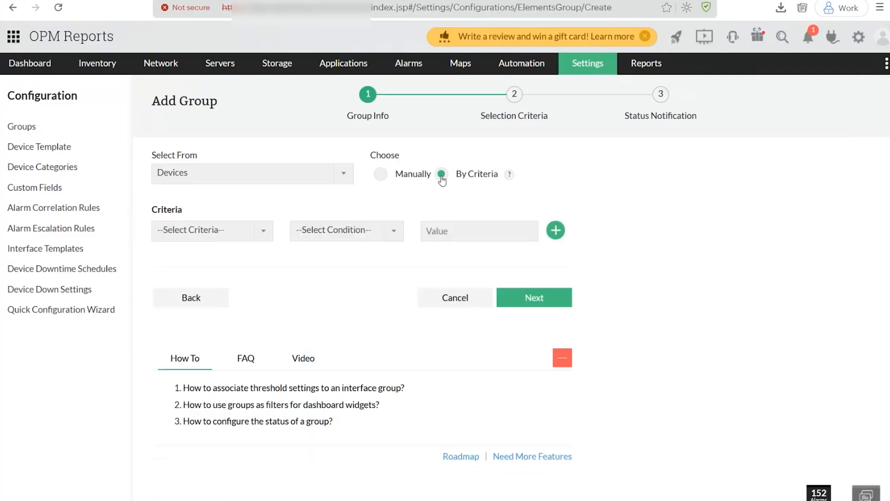
click(220, 242)
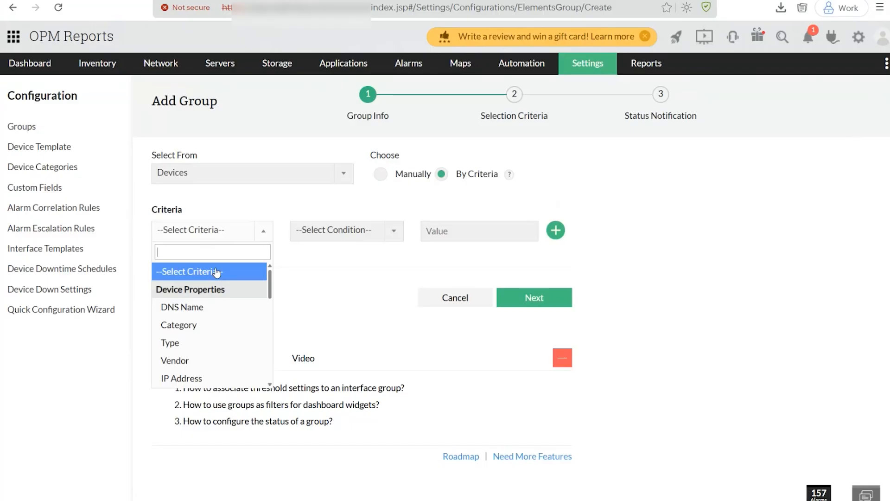
scroll(216, 334, down, 5)
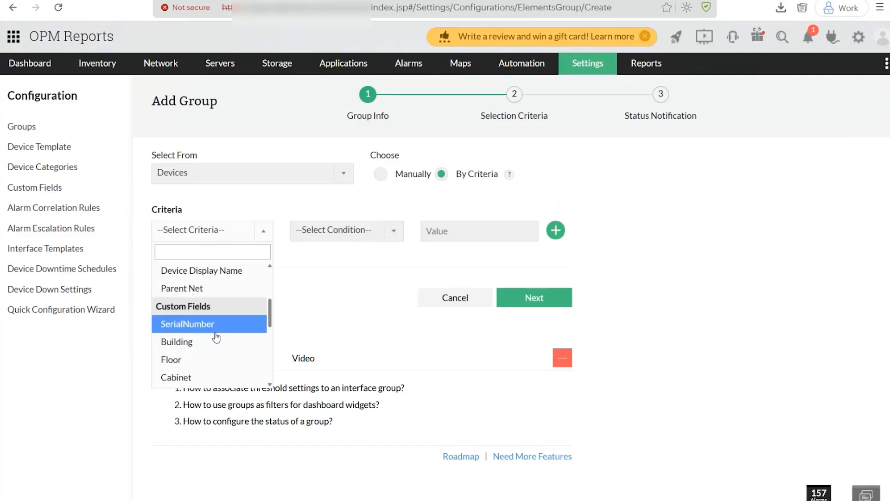
scroll(217, 336, down, 6)
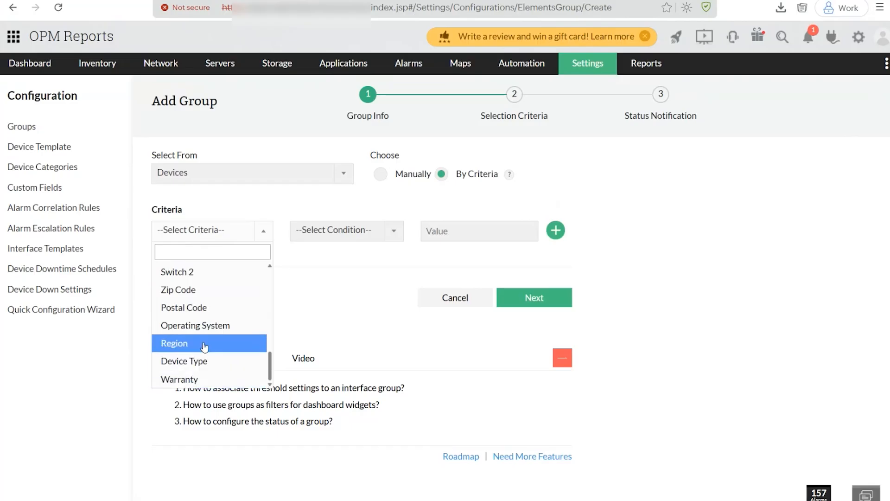
scroll(205, 341, up, 2)
scroll(206, 342, down, 2)
click(195, 351)
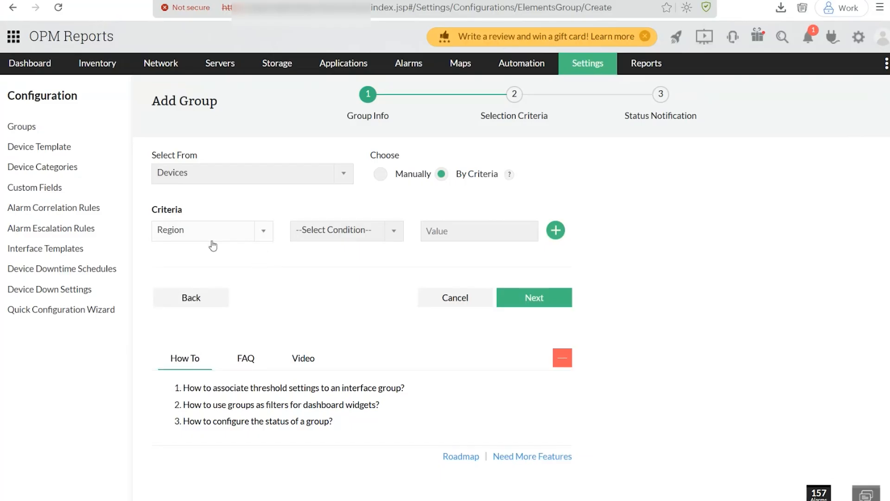
Step: Complete the Region criterion with the condition equals and the value South, and cancel creating the group
click(326, 237)
click(308, 268)
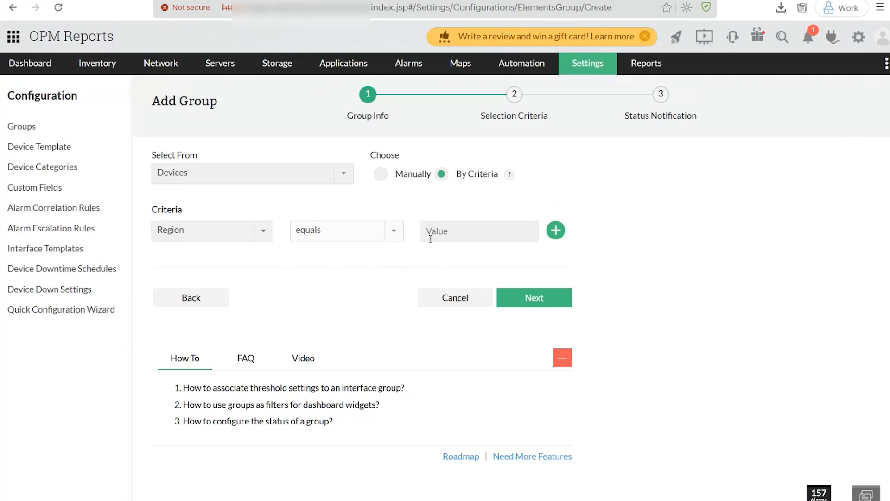
click(439, 235)
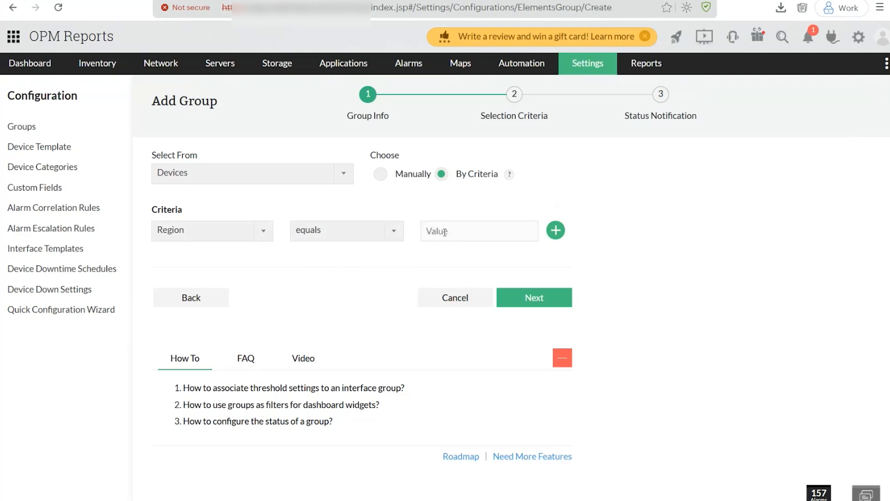
text(South)
click(453, 301)
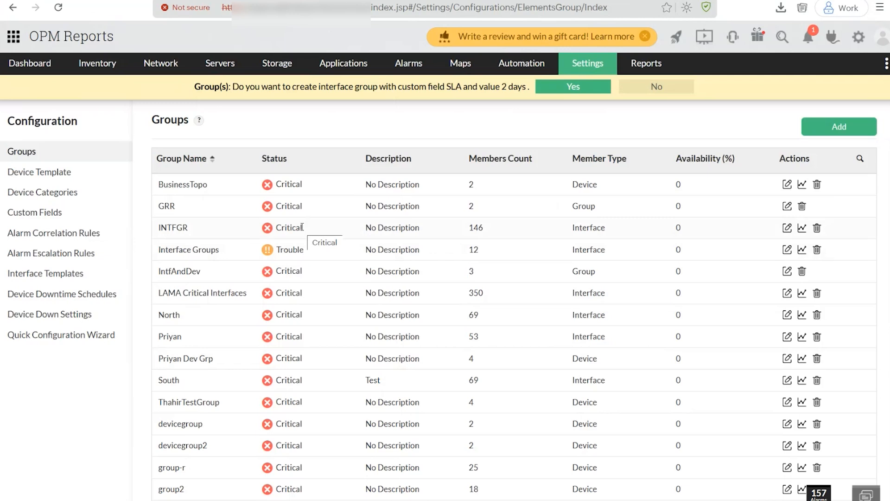
Step: Open the existing South interface group, examine its summary, alarms and interfaces list, and return to the Groups list
scroll(205, 358, down, 3)
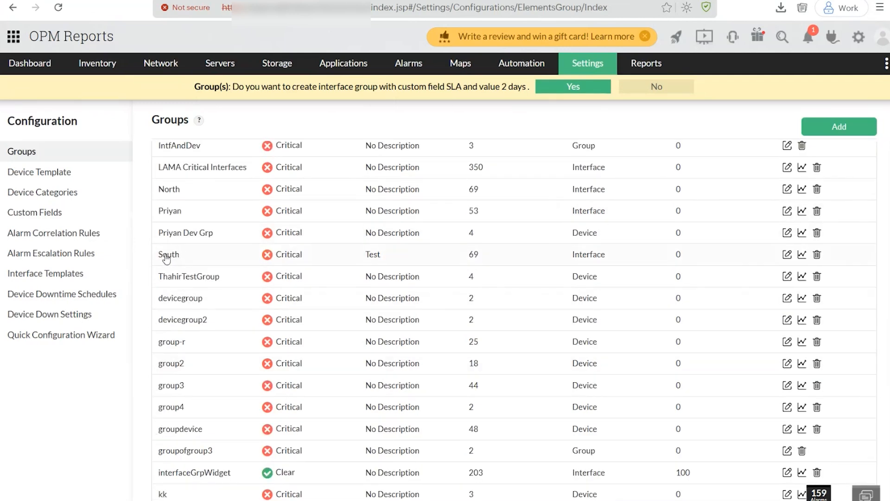
click(168, 256)
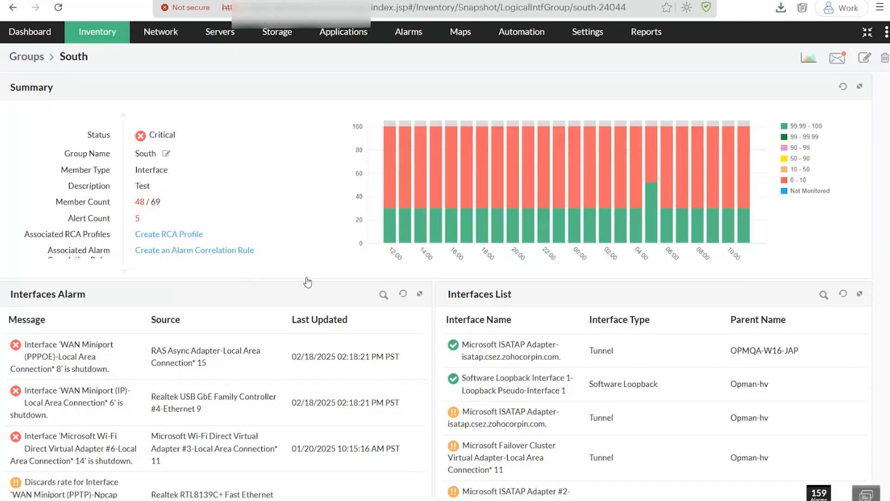
scroll(471, 351, down, 4)
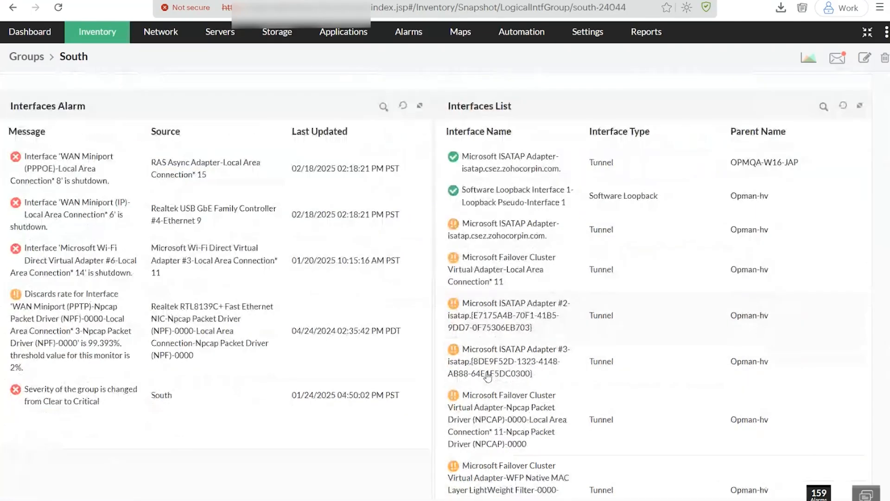
scroll(487, 377, up, 4)
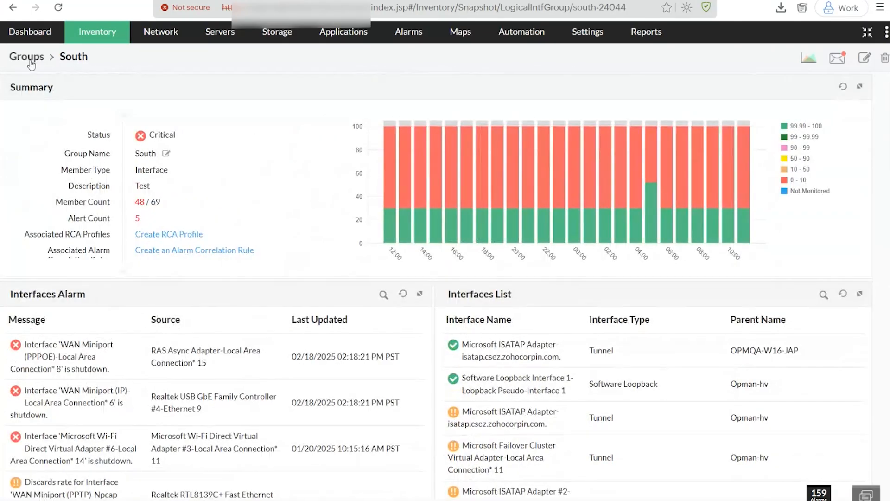
click(29, 59)
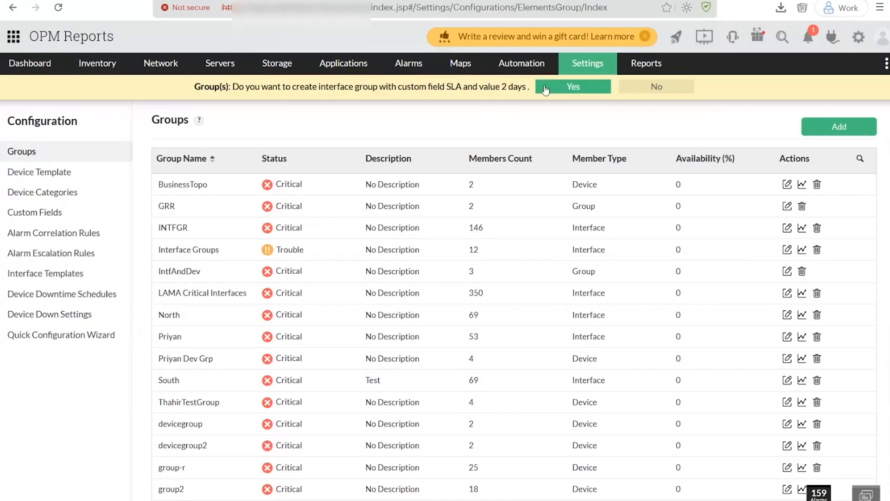
Step: Start a new discovery on the Interface Discovery page with the profile name "WAN Links"
mouse_move(585, 66)
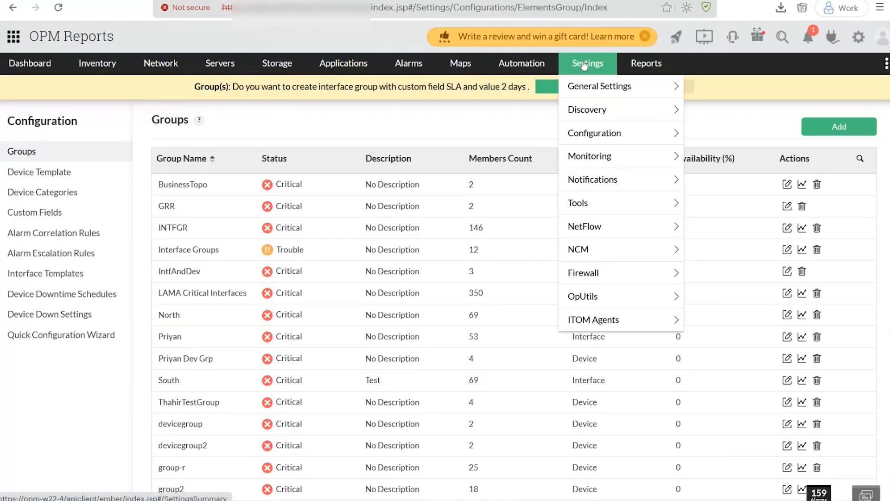
mouse_move(584, 115)
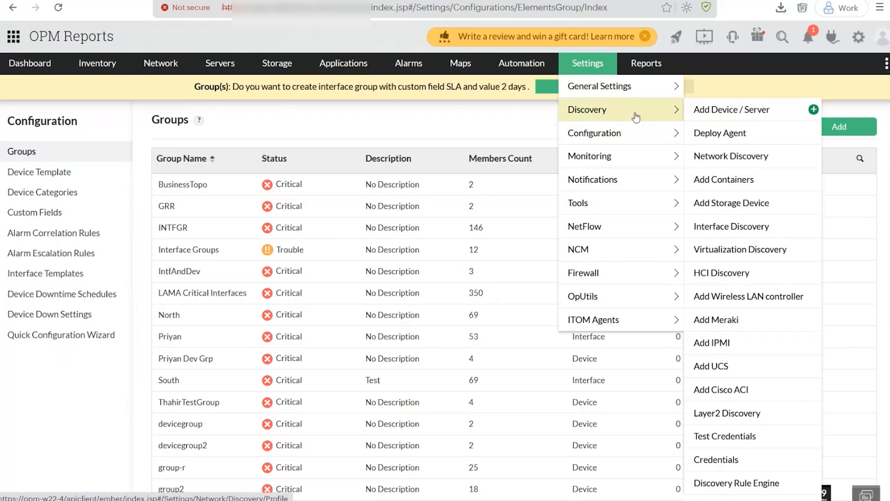
click(731, 230)
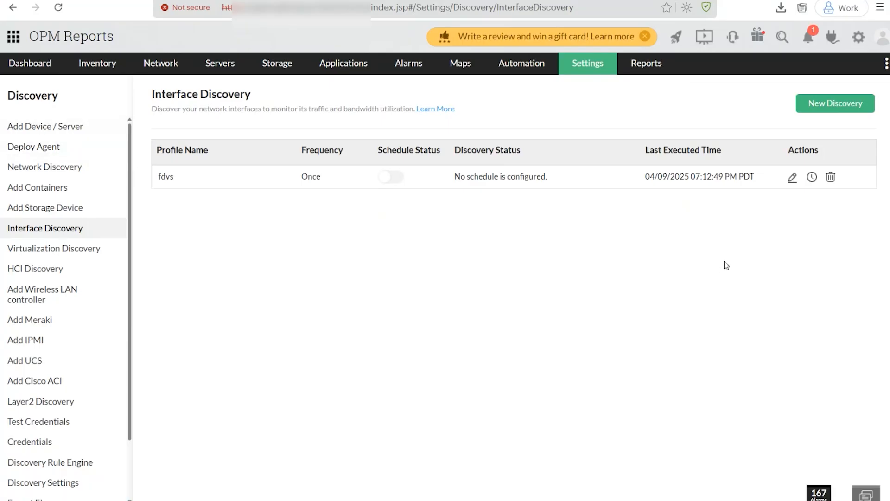
click(818, 104)
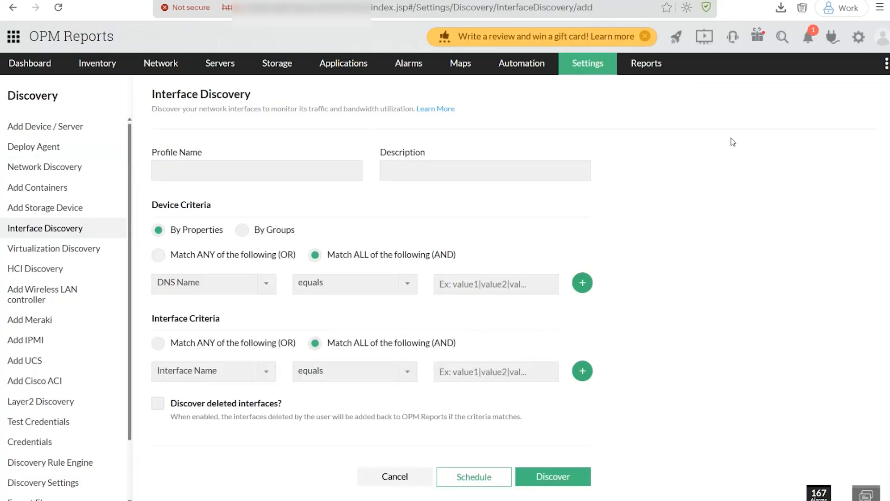
click(251, 175)
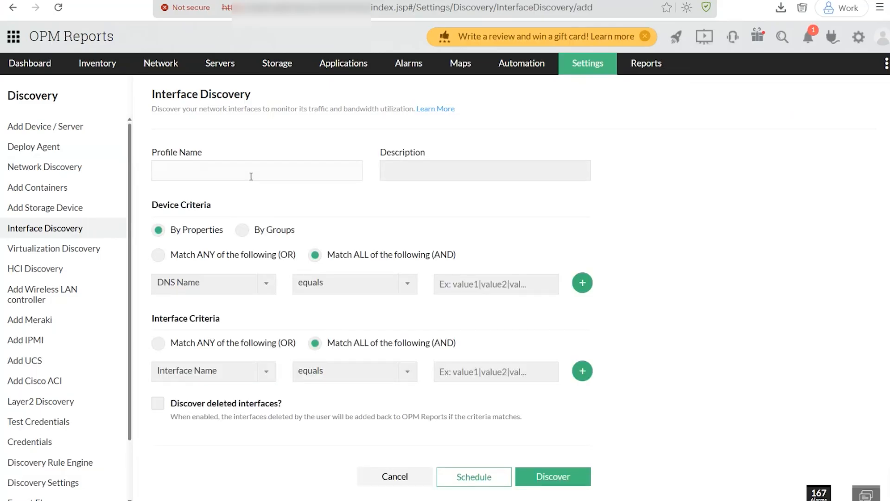
text(WAN Links)
Step: Try setting the device criteria by groups with a listed device group, and switch back to By Properties
click(241, 231)
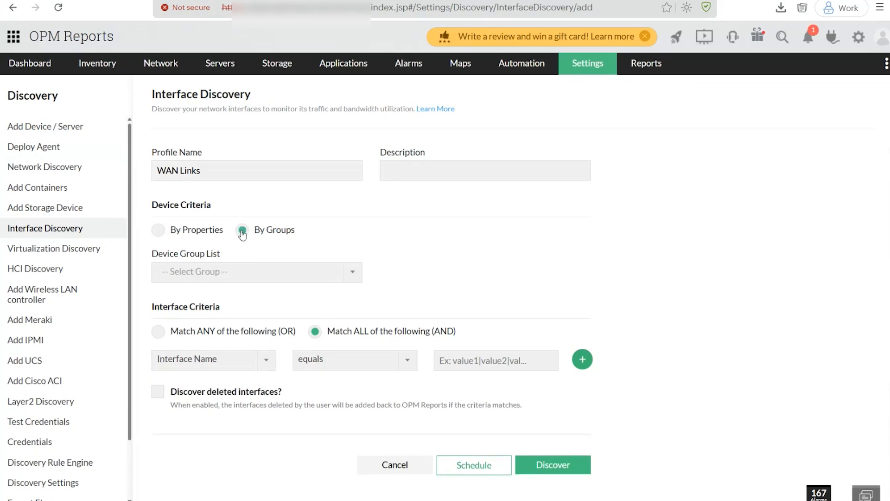
click(236, 271)
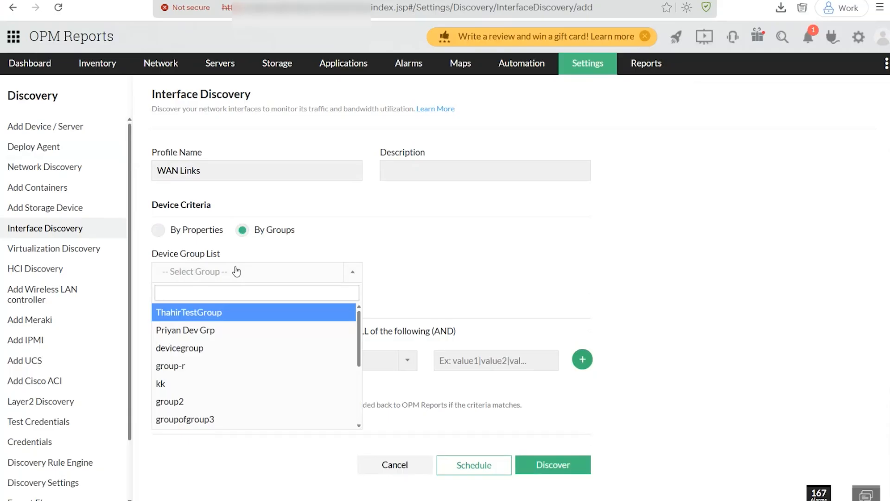
click(218, 330)
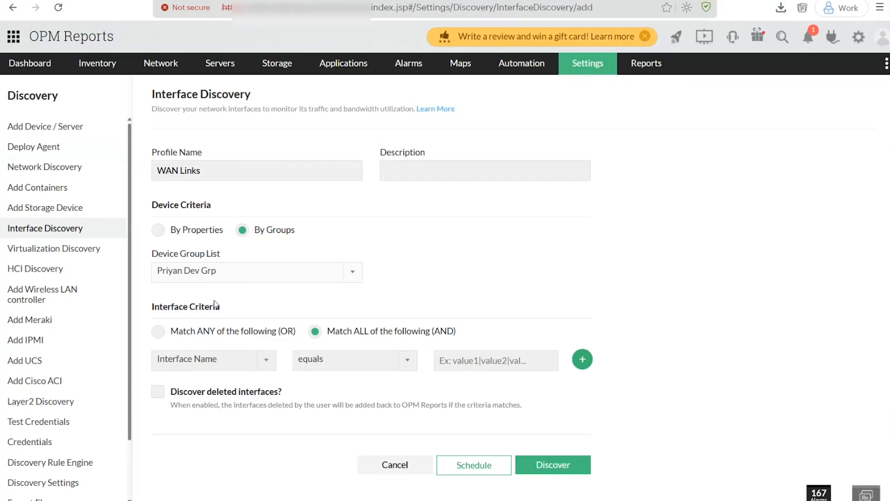
click(159, 231)
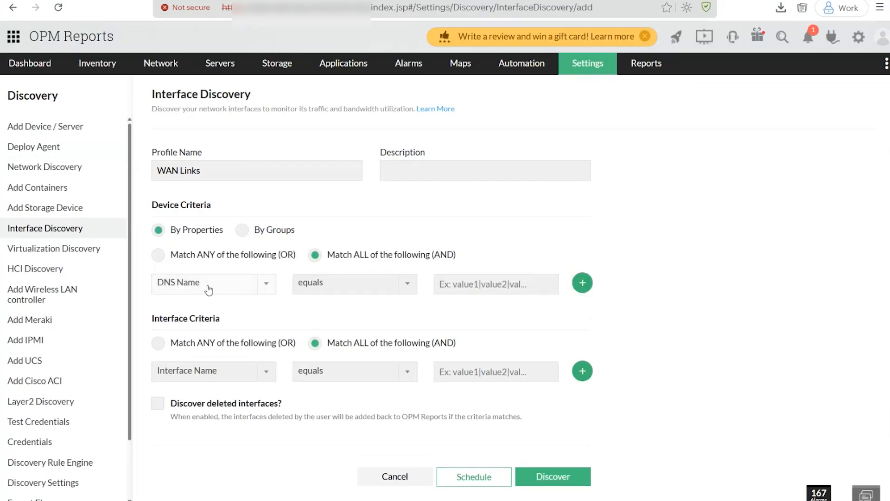
Step: Look through the device property options and try to schedule the discovery with both criteria values left empty
click(209, 289)
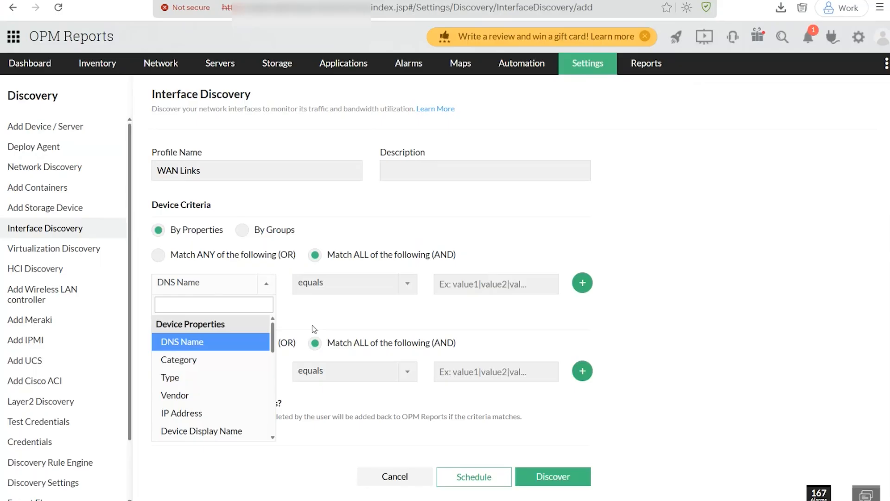
click(429, 332)
scroll(435, 320, down, 3)
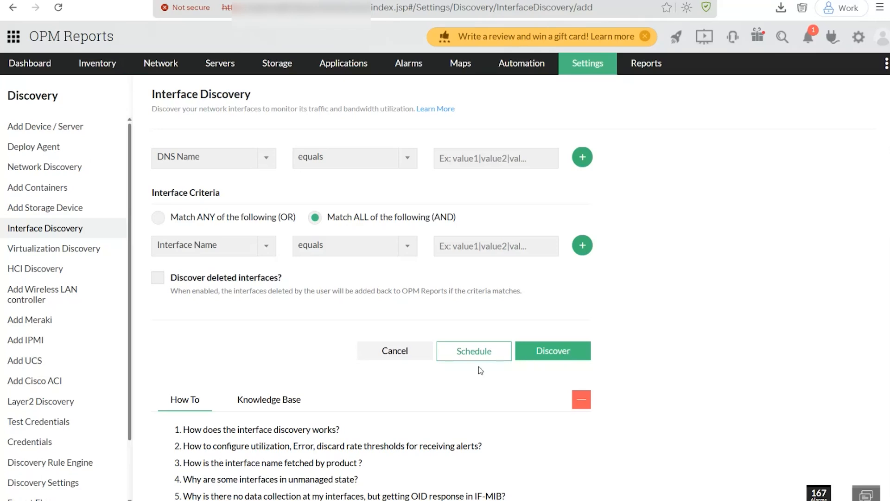
click(467, 353)
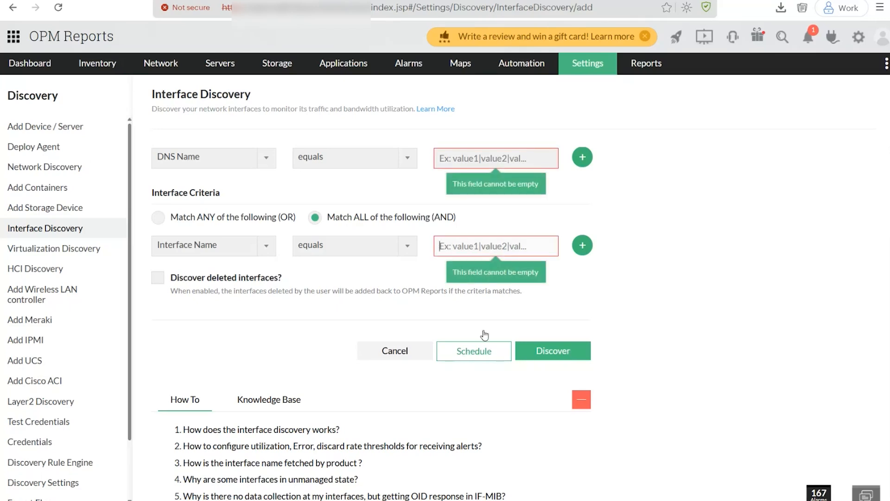
Step: Set the device criterion of the WAN Links profile to Type equals WAN
click(221, 285)
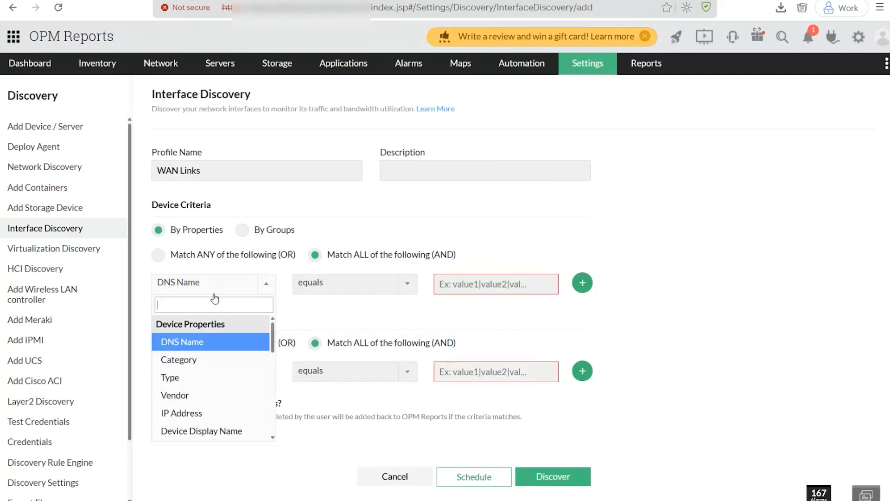
scroll(210, 391, down, 2)
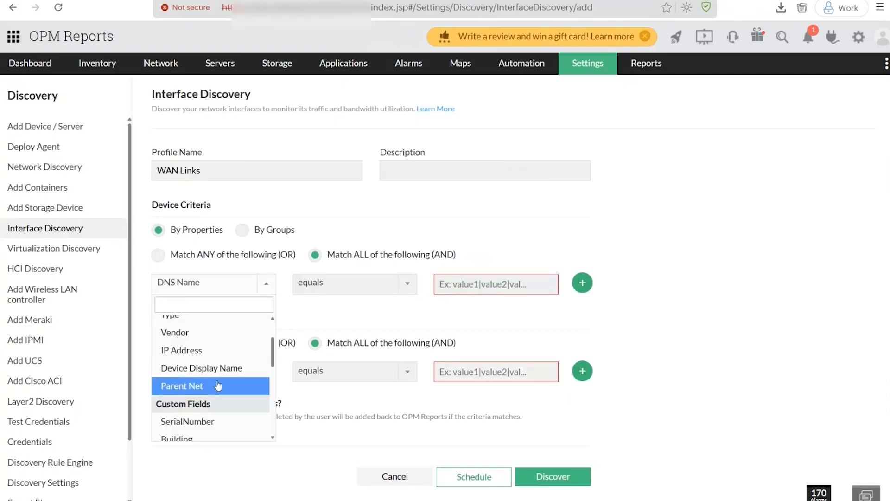
scroll(224, 341, up, 2)
click(195, 382)
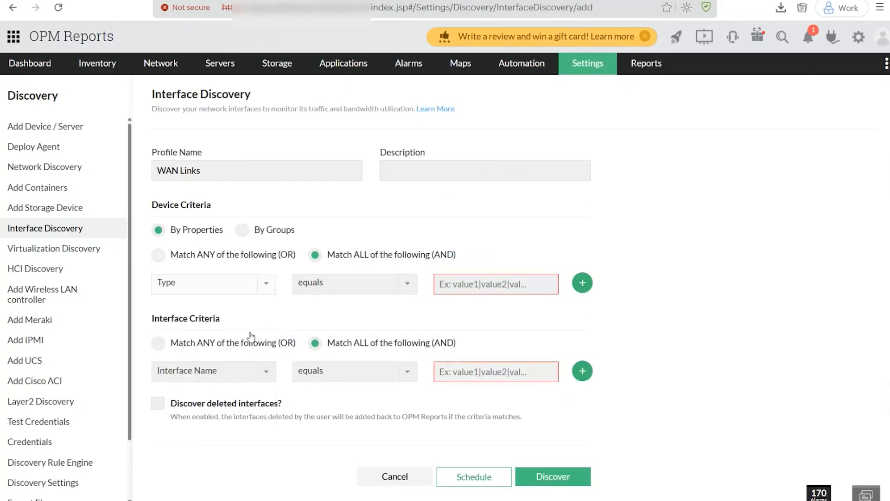
click(308, 287)
click(451, 285)
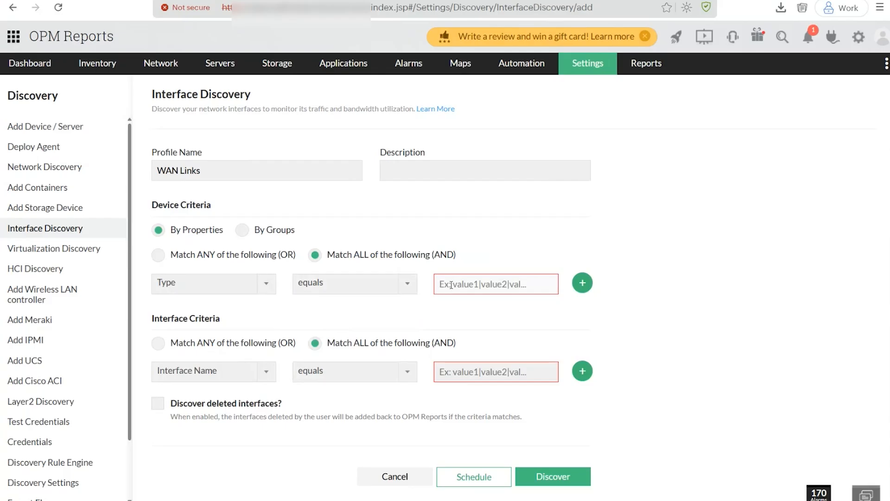
text(WAN)
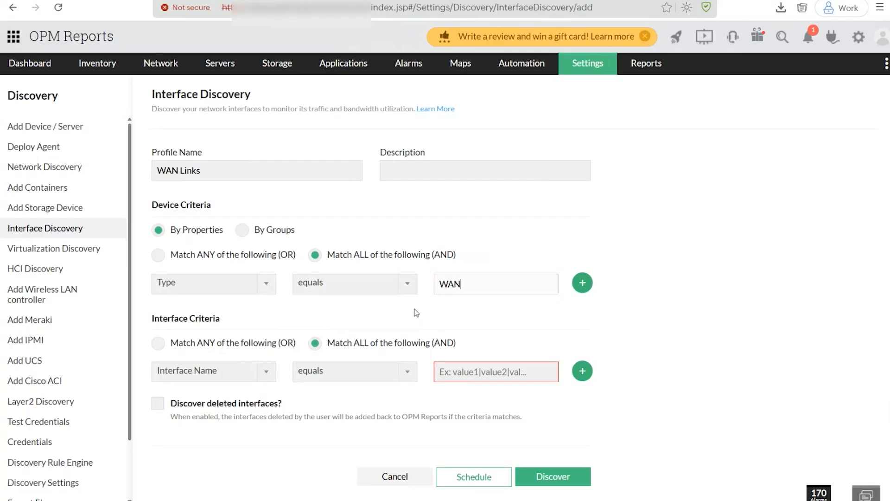
Step: Set the interface criteria to match any of the following with Interface Description equals WAN, and open the discovery schedule
scroll(418, 314, down, 1)
click(159, 280)
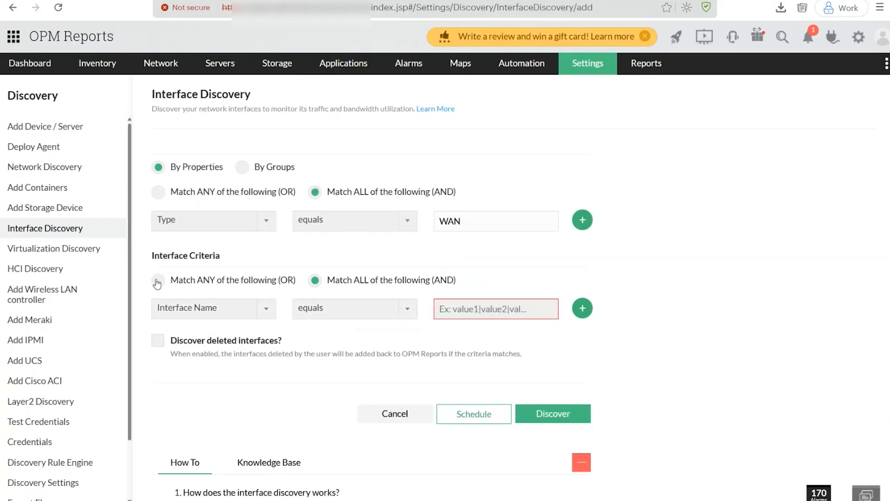
click(220, 312)
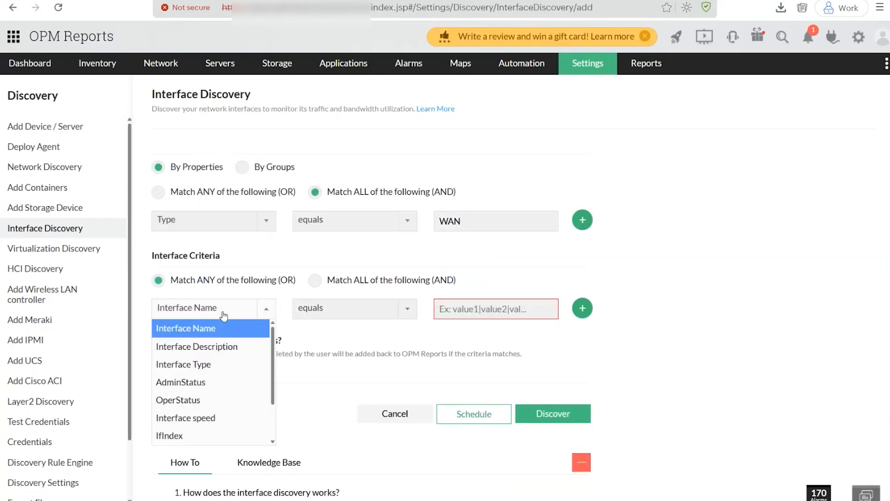
click(214, 348)
click(312, 311)
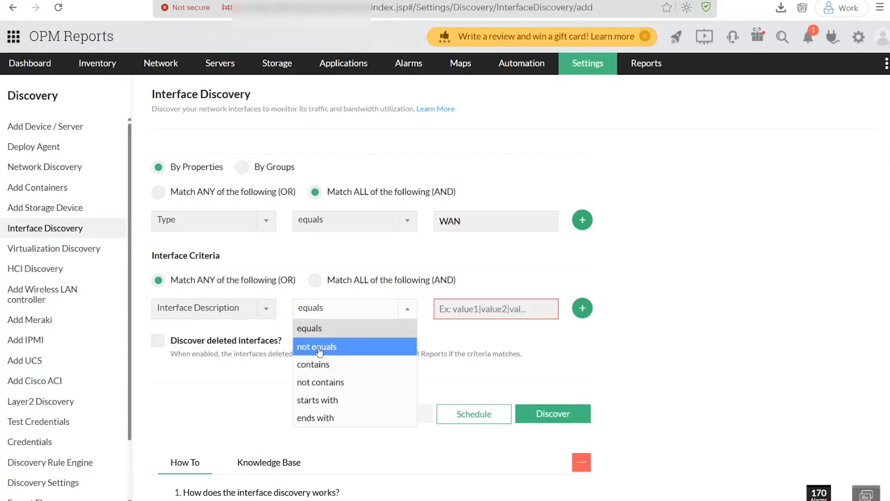
click(310, 328)
click(452, 314)
text(WAN)
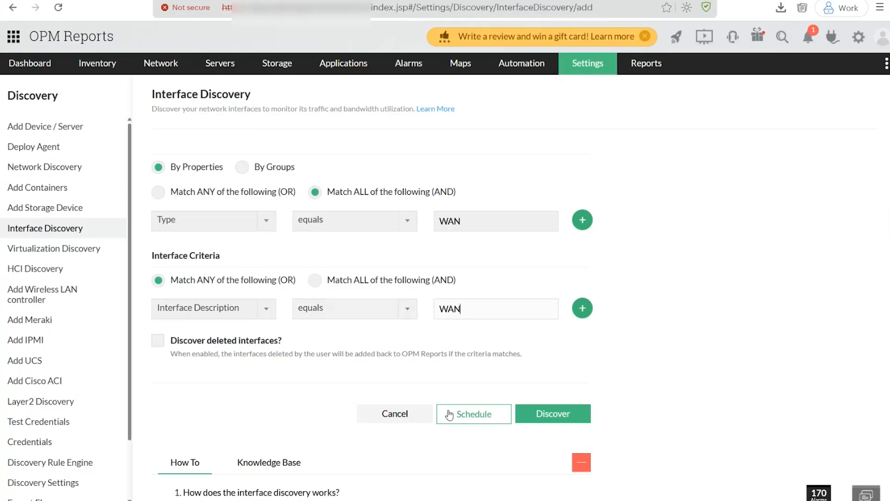
click(472, 411)
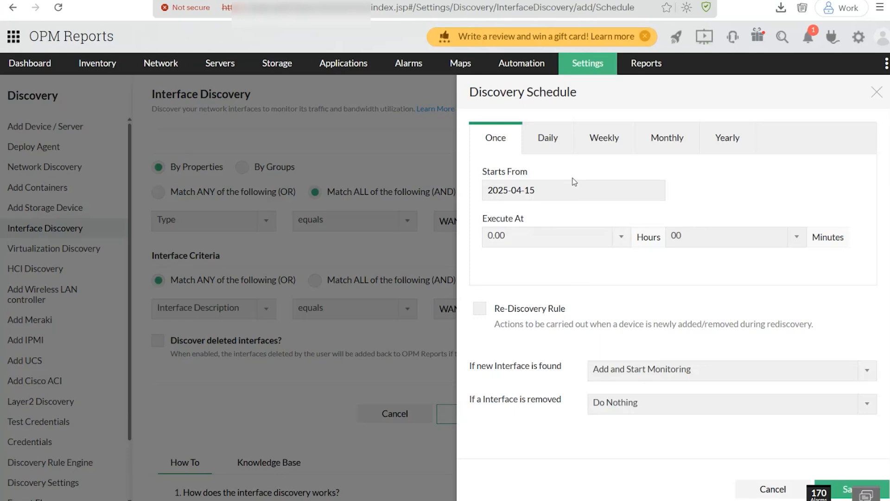
Step: Schedule the WAN Links interface discovery to run daily from 2025-04-15 and save the schedule
click(546, 143)
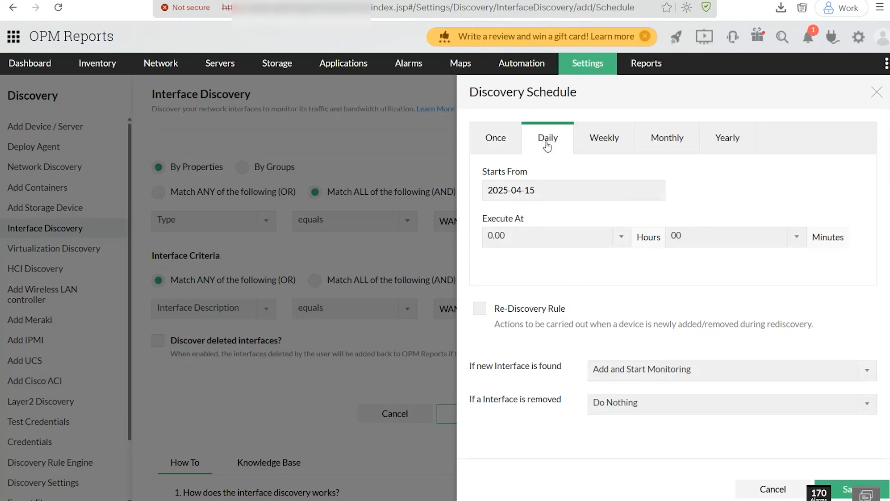
click(601, 147)
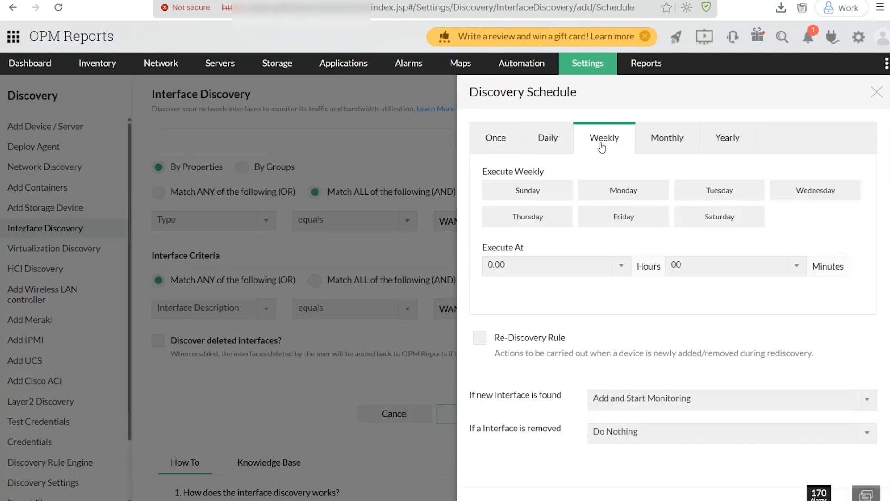
click(545, 154)
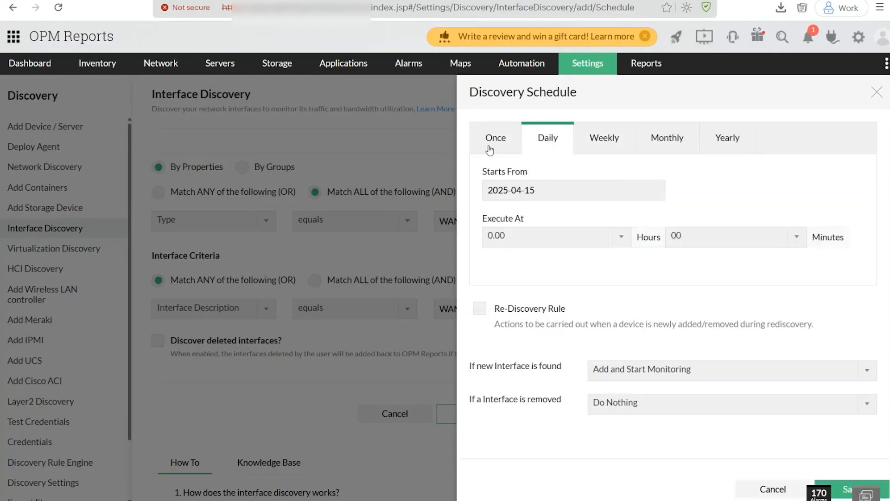
scroll(658, 334, down, 1)
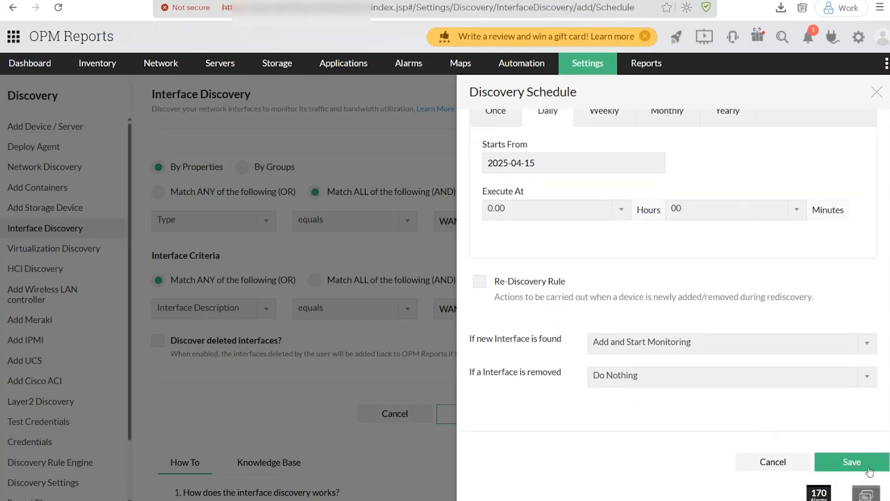
click(852, 463)
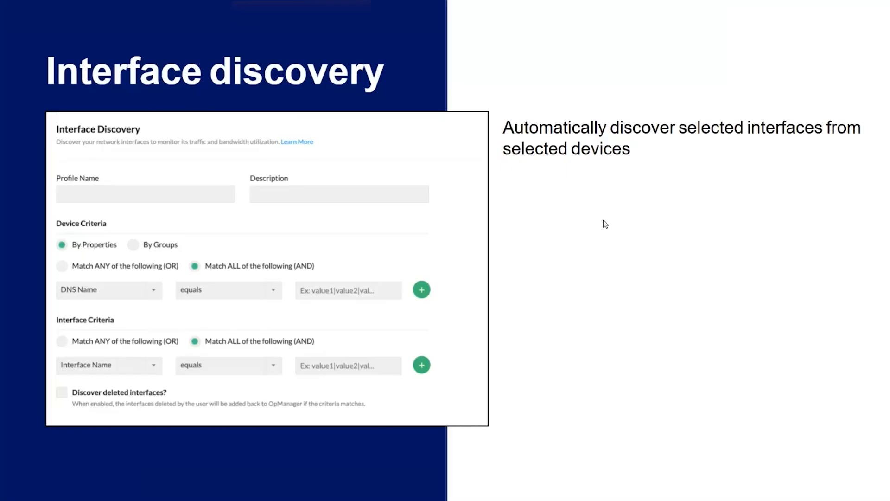
key(Right)
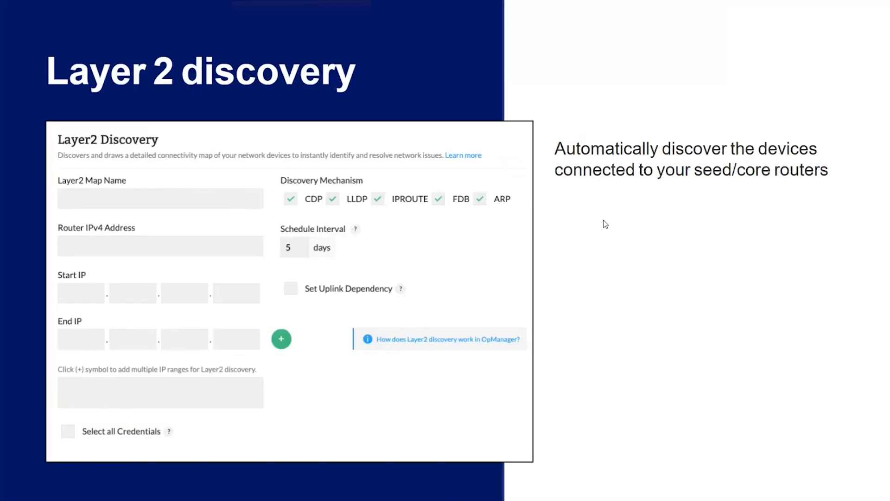
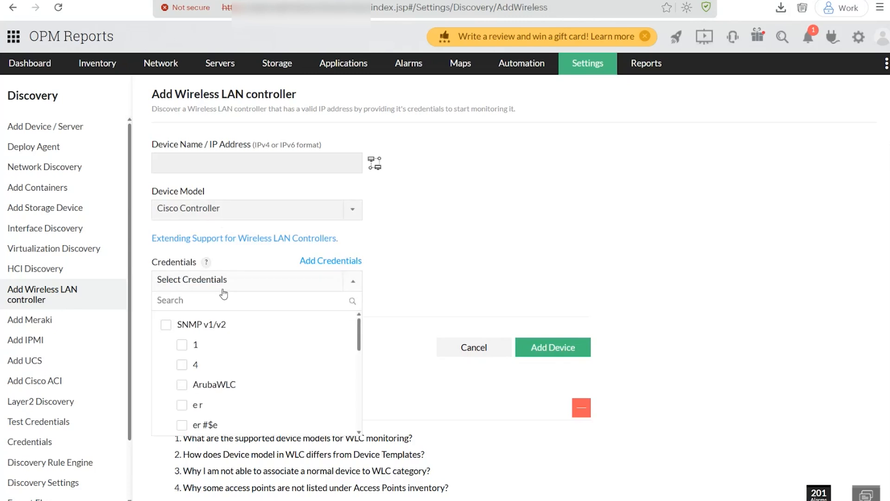
Step: Select the ff credential for the Cisco Controller in the Add Wireless LAN controller form
scroll(184, 385, down, 3)
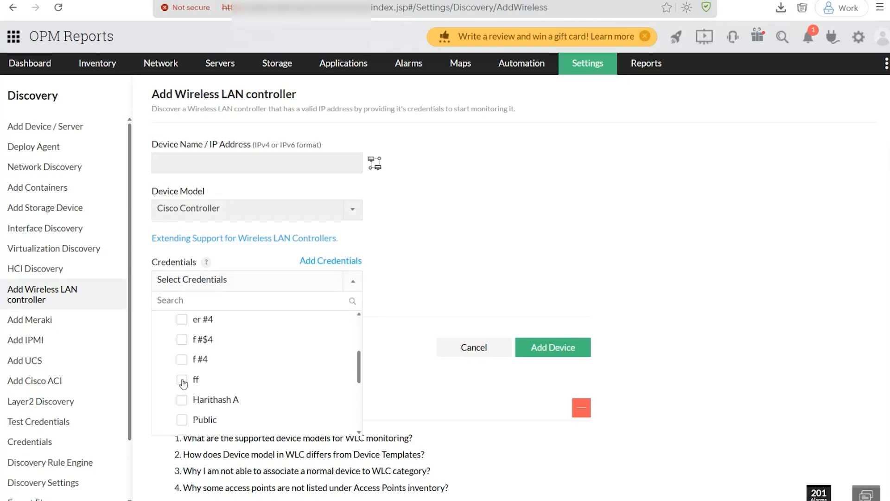
click(182, 380)
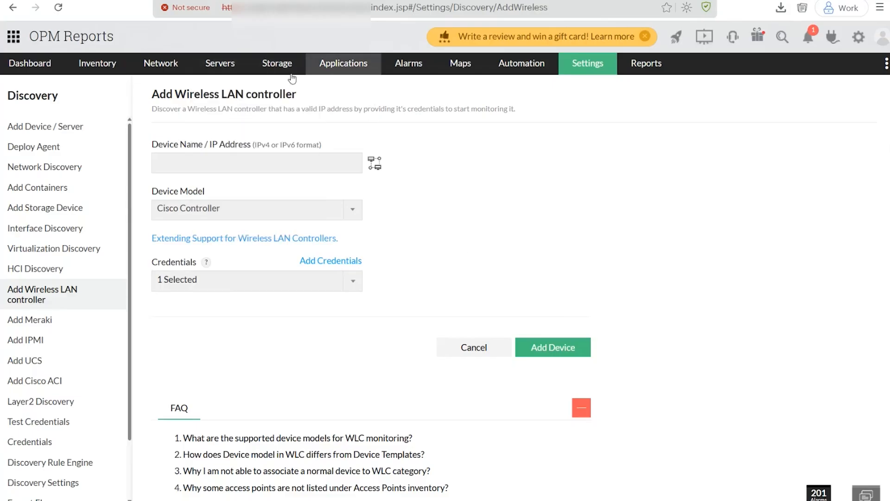
Step: Look through the network categories, list all network devices and open the Meraki controller's device page
mouse_move(217, 68)
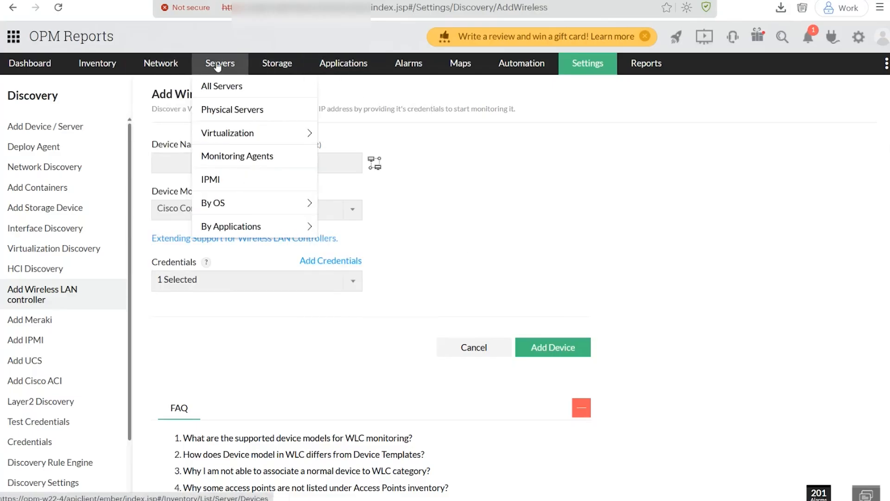
mouse_move(161, 65)
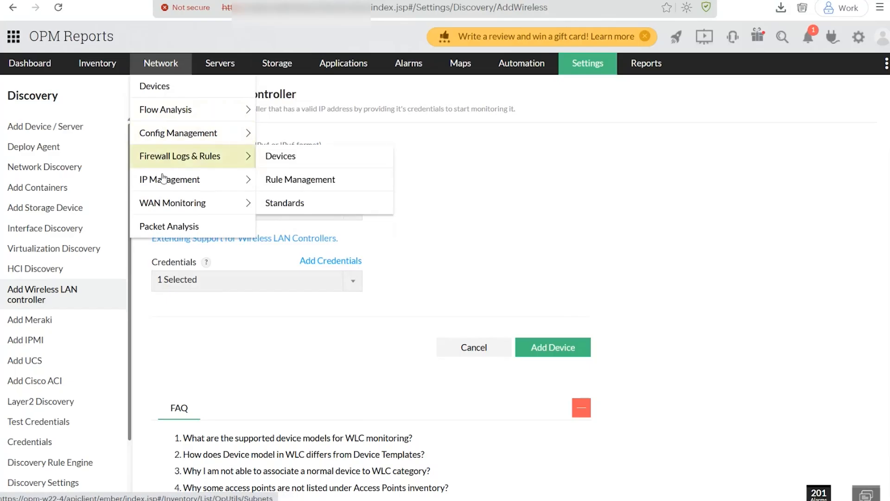
click(169, 98)
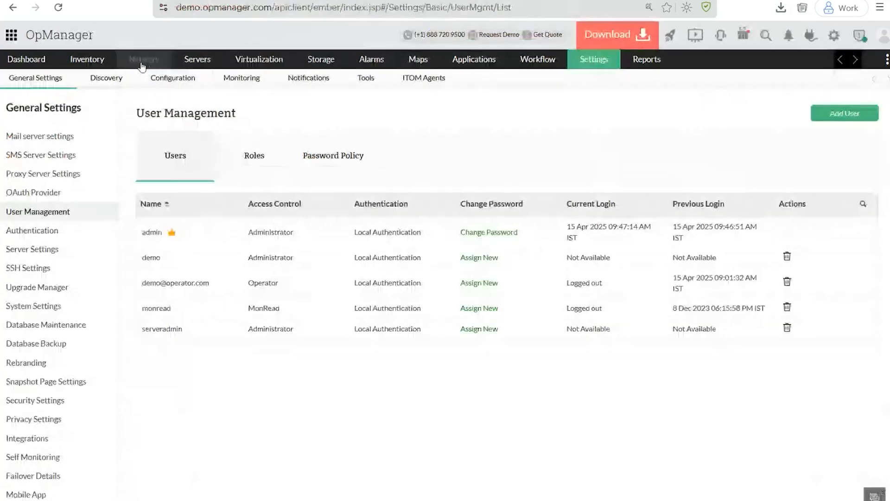
mouse_move(145, 59)
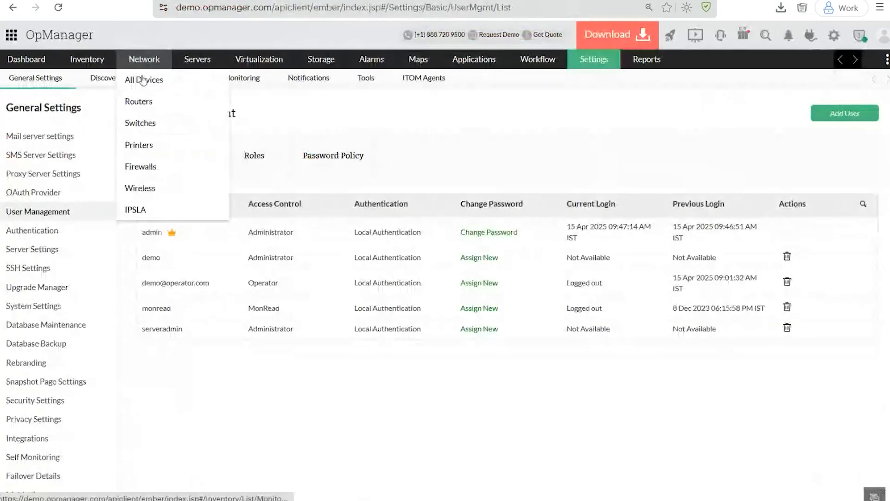
mouse_move(204, 60)
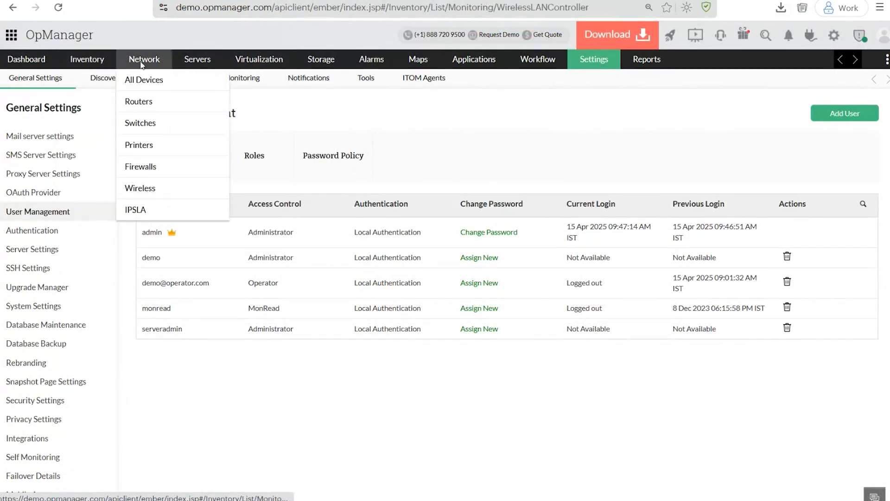
click(152, 88)
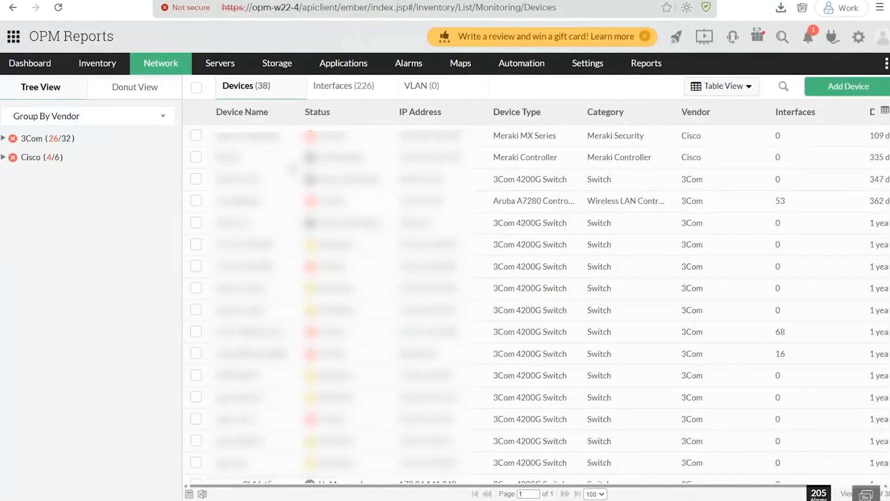
click(229, 160)
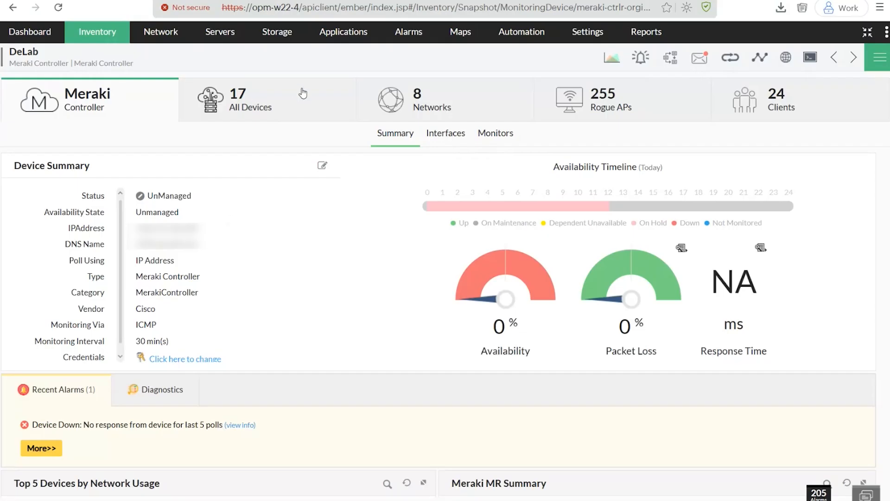
Step: Review the Meraki controller's devices, networks, rogue APs and clients, and return to its summary
click(302, 92)
click(471, 111)
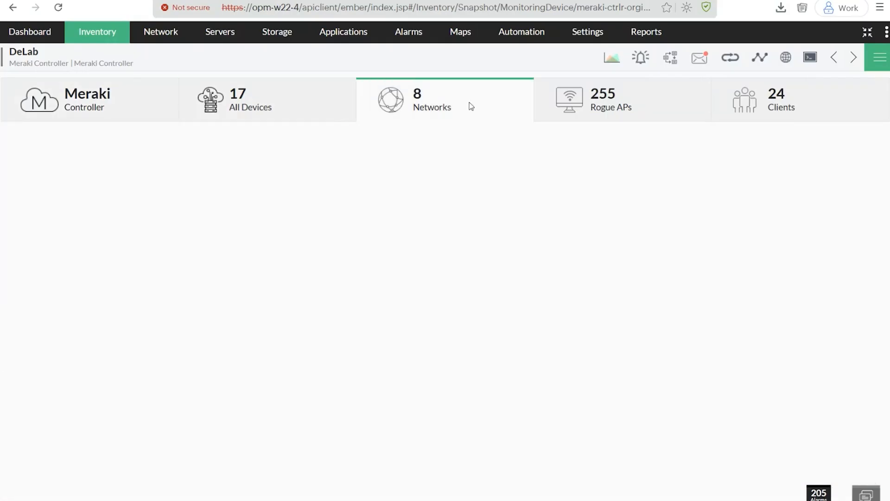
click(617, 103)
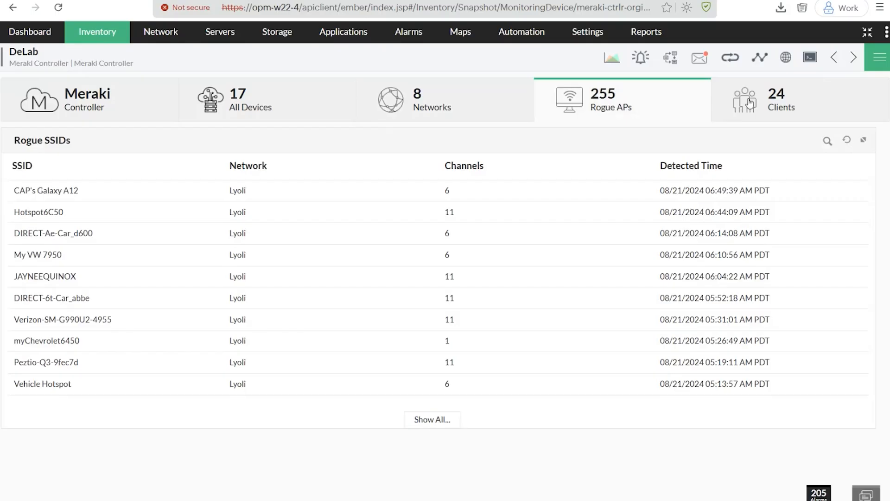
click(771, 103)
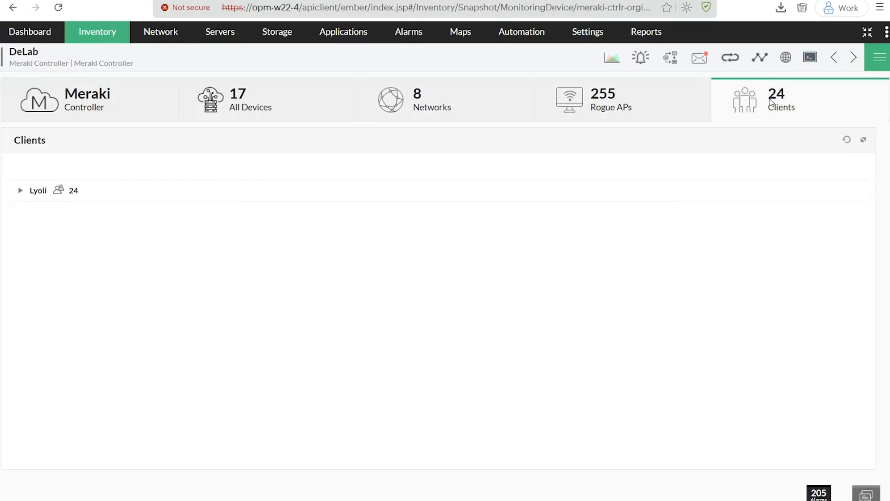
click(93, 106)
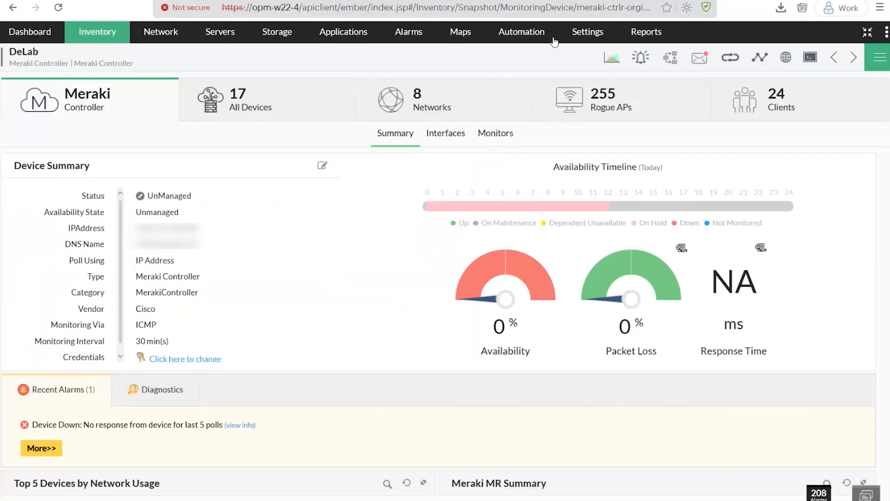
Step: Open the Add Meraki discovery form and activate the API key field
mouse_move(598, 37)
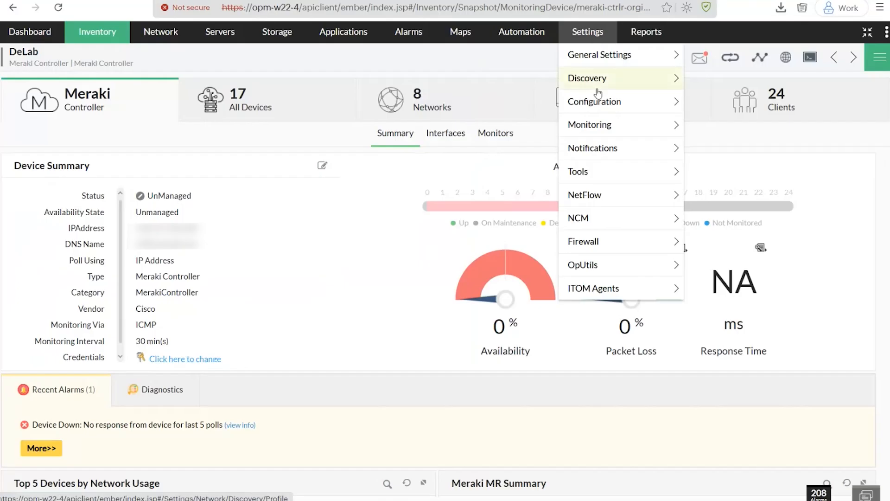
mouse_move(598, 91)
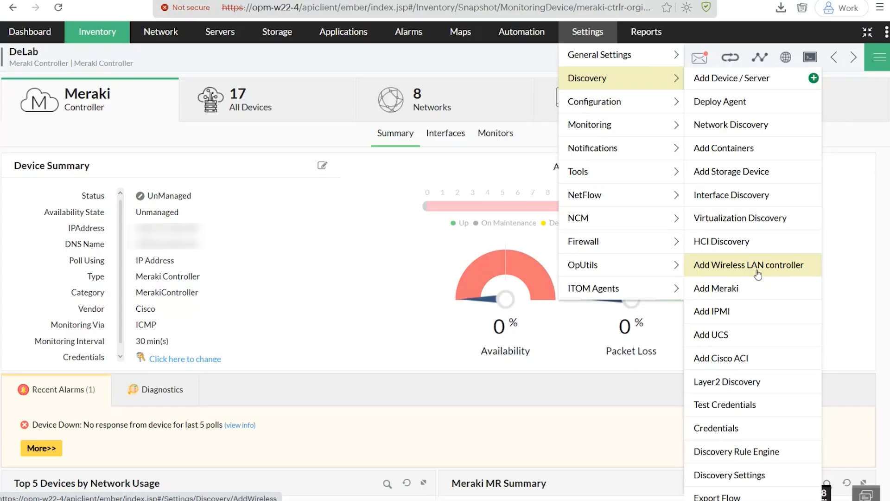
click(737, 295)
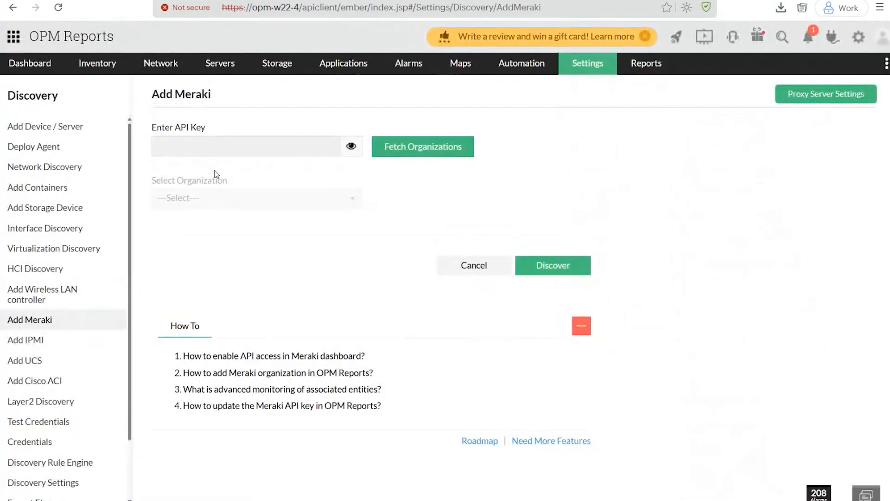
click(225, 148)
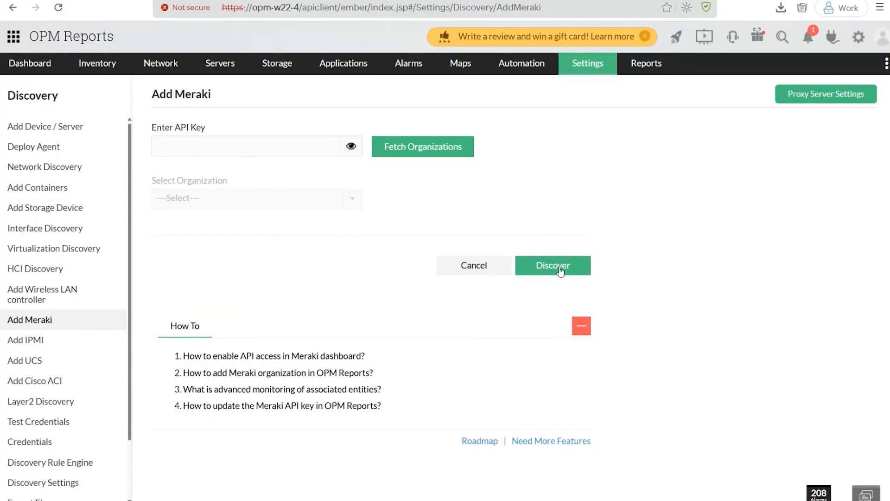
Step: Open the Add IPMI form, try HP as the IPMI vendor, and switch the vendor back to Dell
click(28, 343)
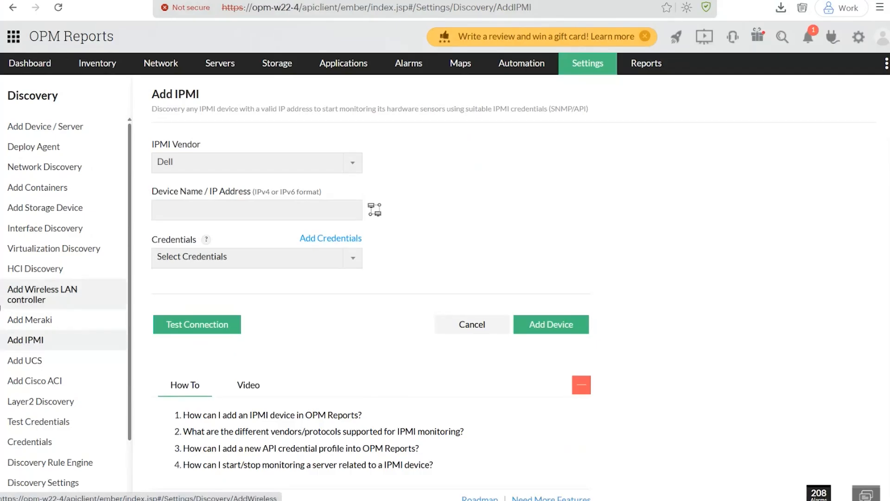
click(209, 168)
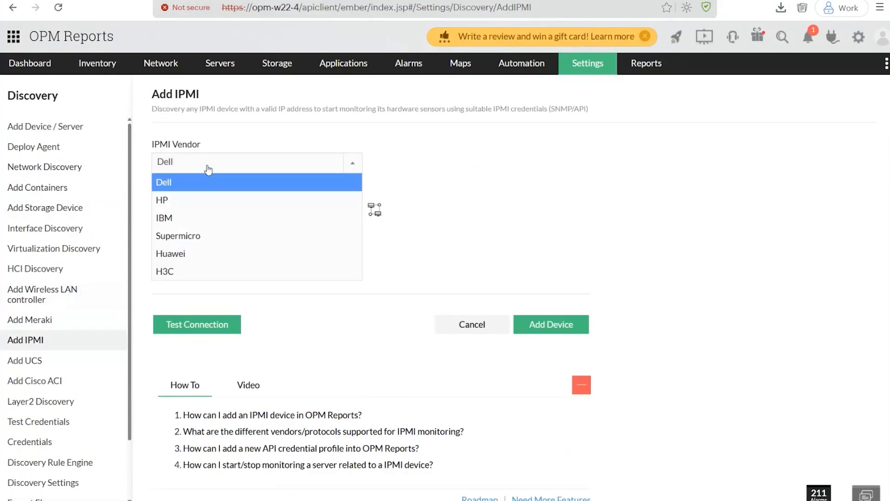
click(191, 199)
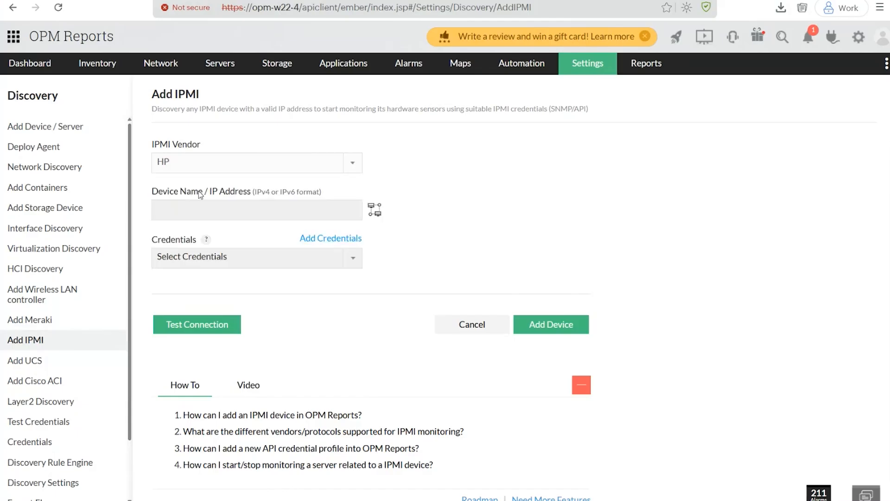
click(224, 160)
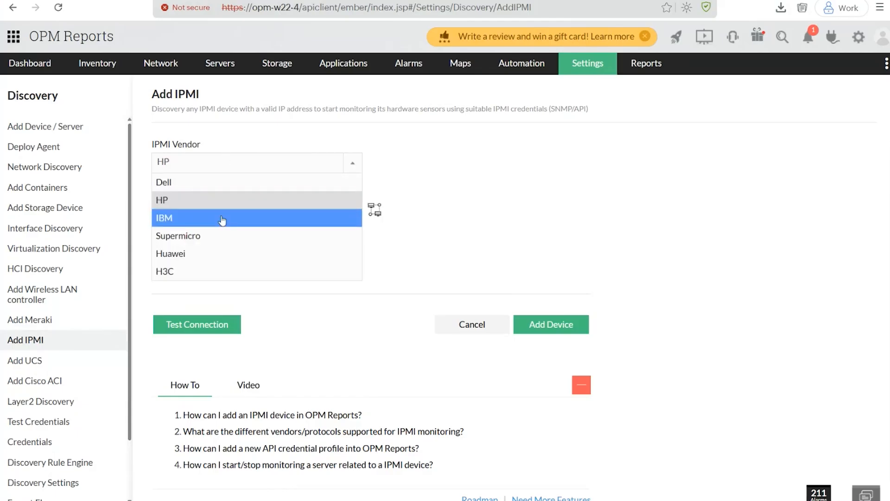
click(200, 189)
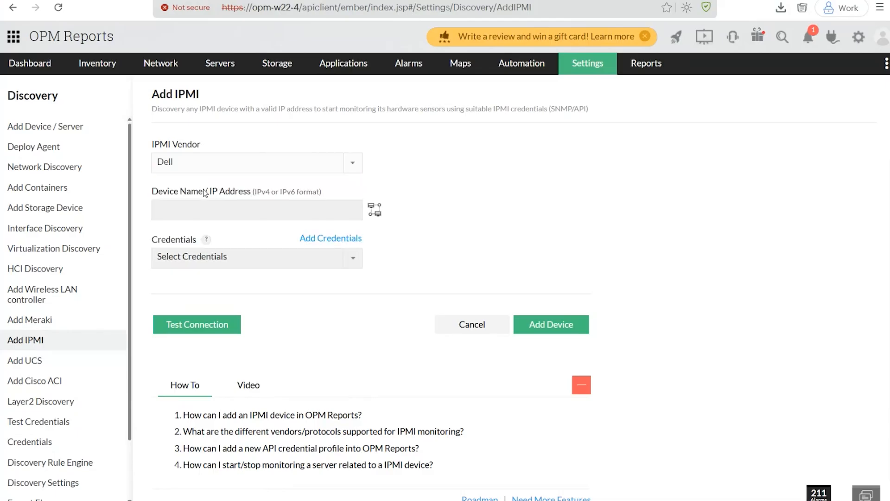
click(195, 209)
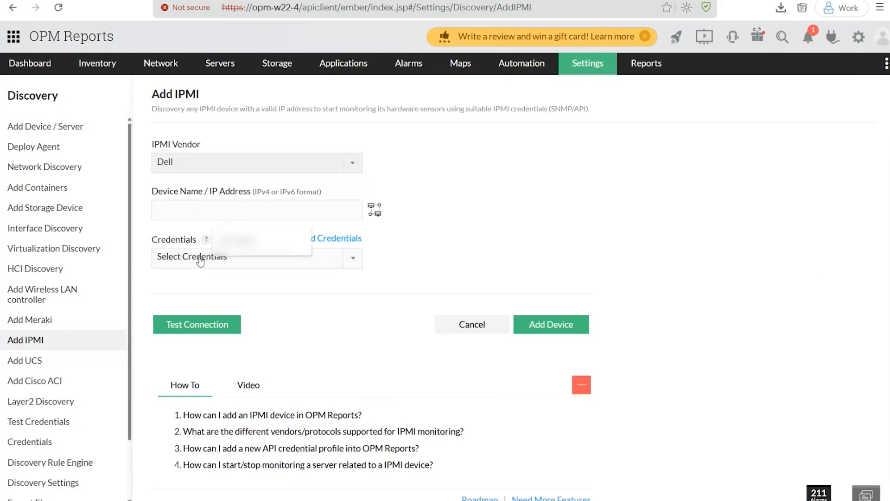
click(300, 322)
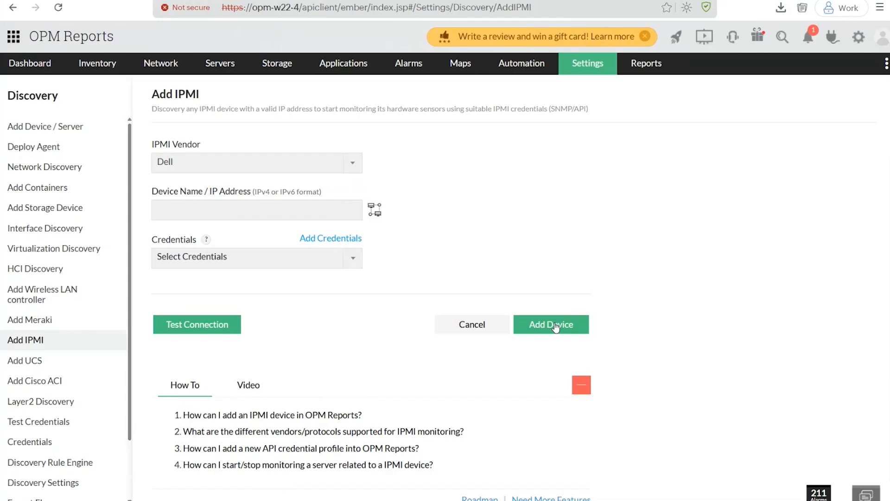
Step: Open the Add Cisco ACI form and examine its device name, ACI credential and SNMP credential fields
click(49, 385)
click(211, 165)
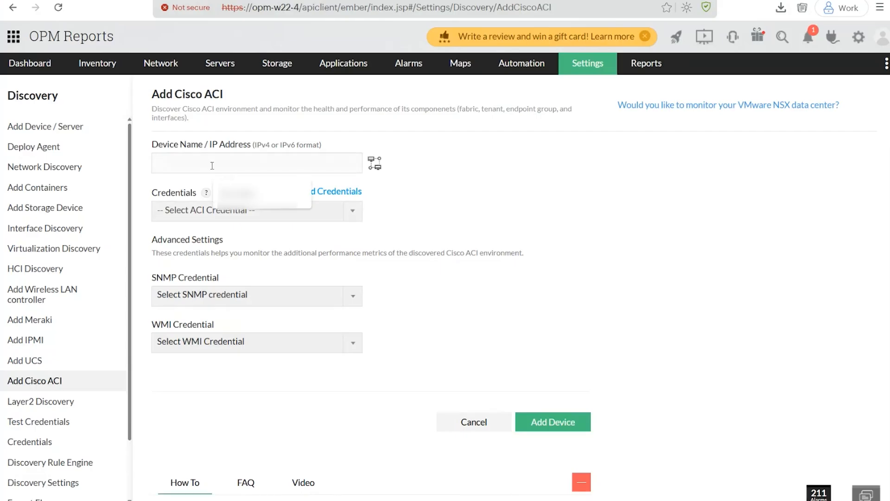
click(201, 217)
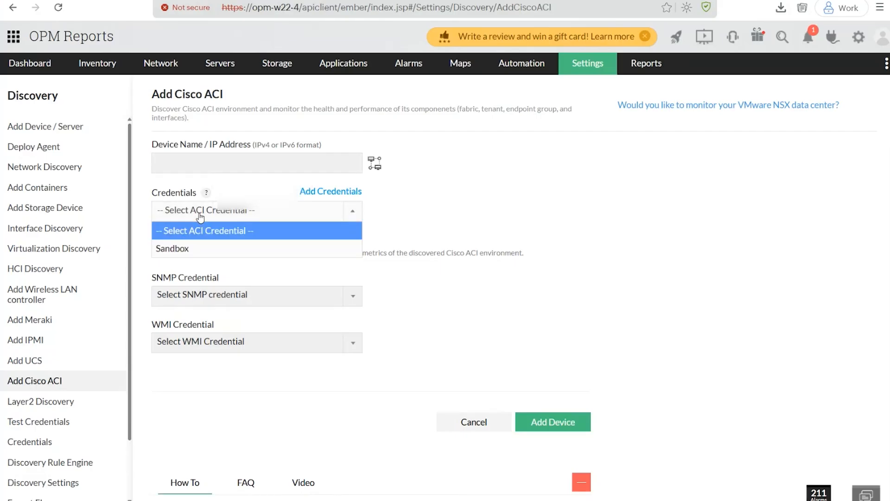
click(200, 217)
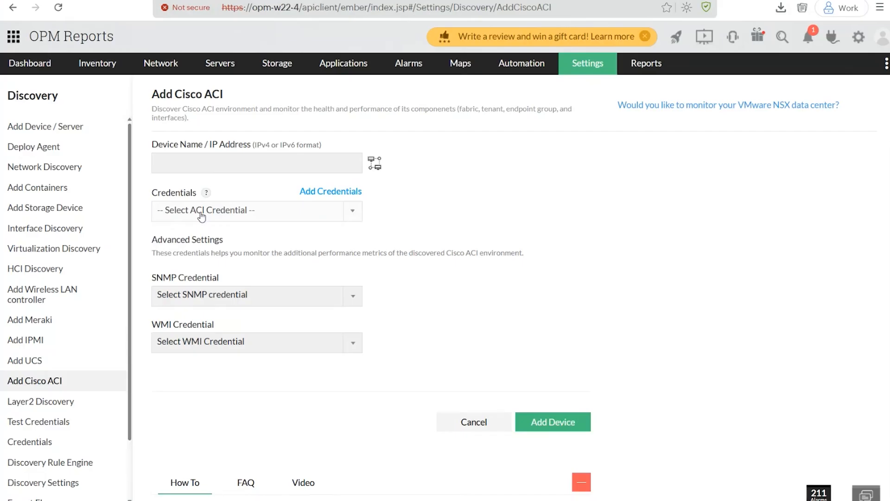
click(200, 293)
click(285, 294)
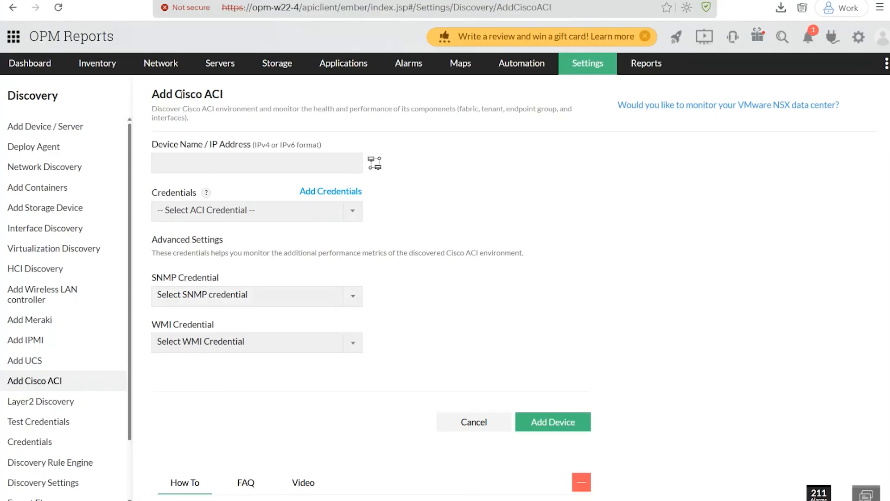
Step: Filter the network devices in Donut View to the WirelessLANController category and open the Aruba controller's details
mouse_move(97, 64)
mouse_move(147, 70)
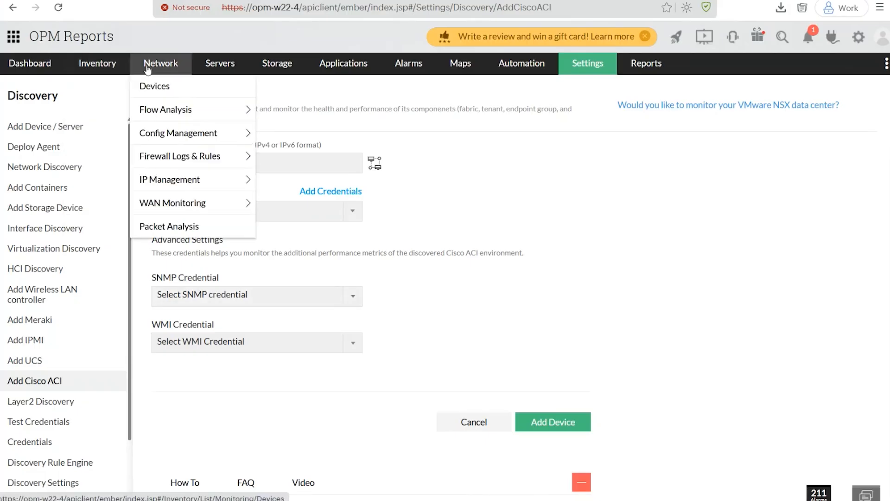
click(164, 87)
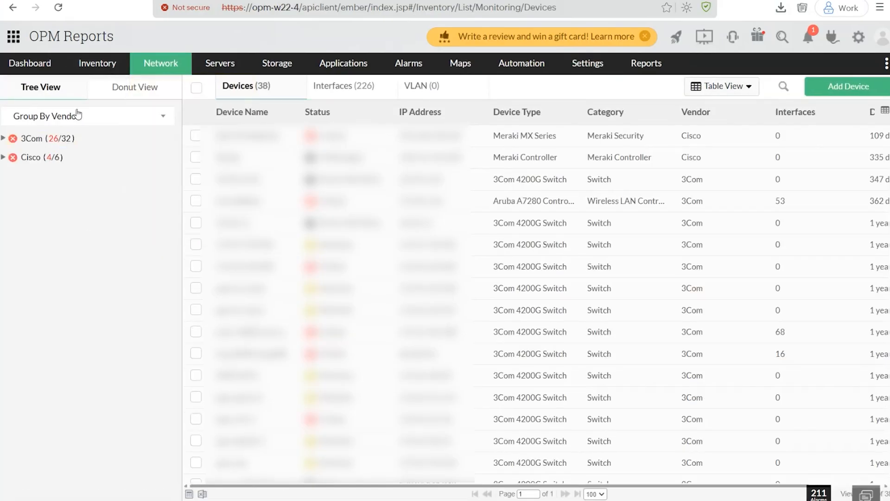
click(132, 93)
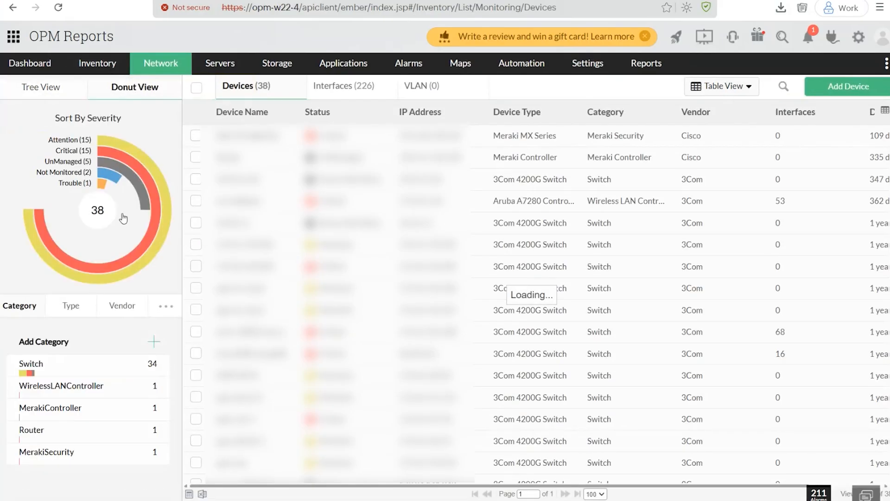
click(67, 393)
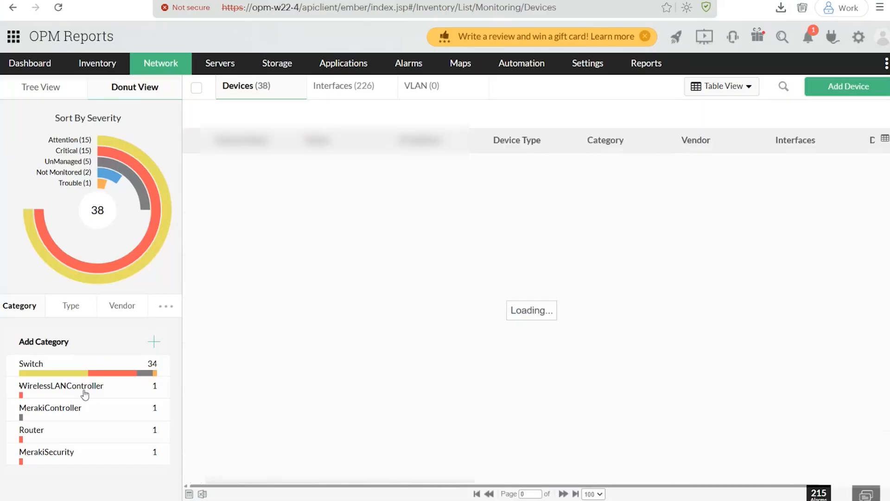
click(244, 167)
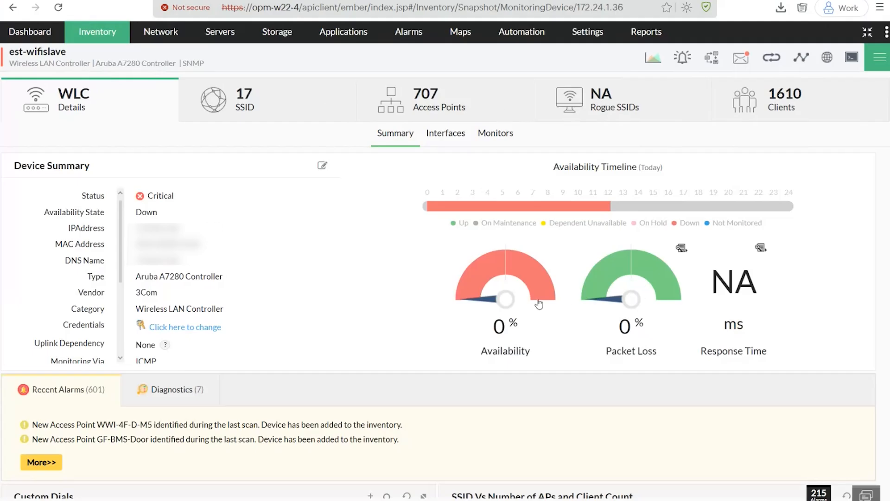
Step: Review the wireless LAN controller's SSIDs with their usage and its access points with their channels
click(263, 100)
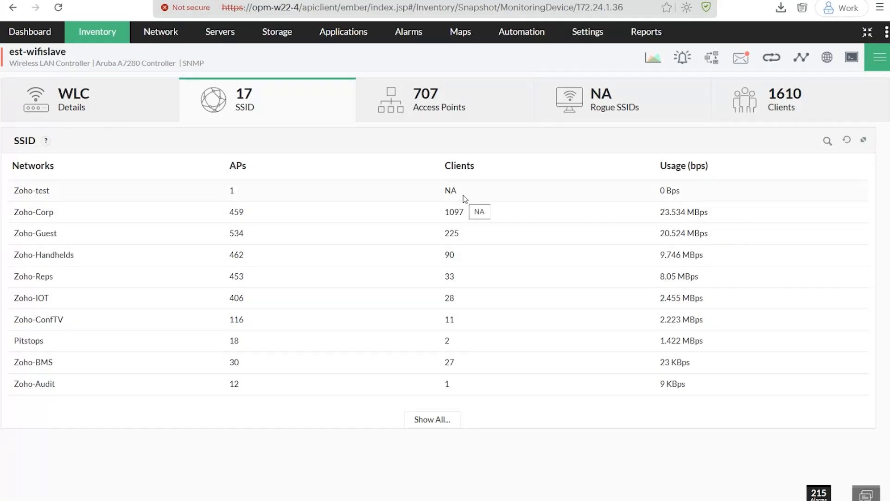
click(419, 103)
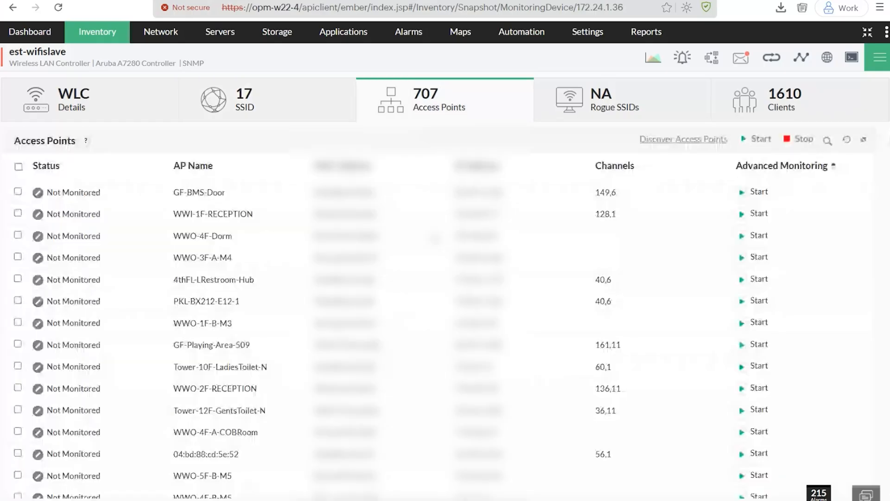
scroll(436, 239, down, 2)
scroll(622, 264, up, 2)
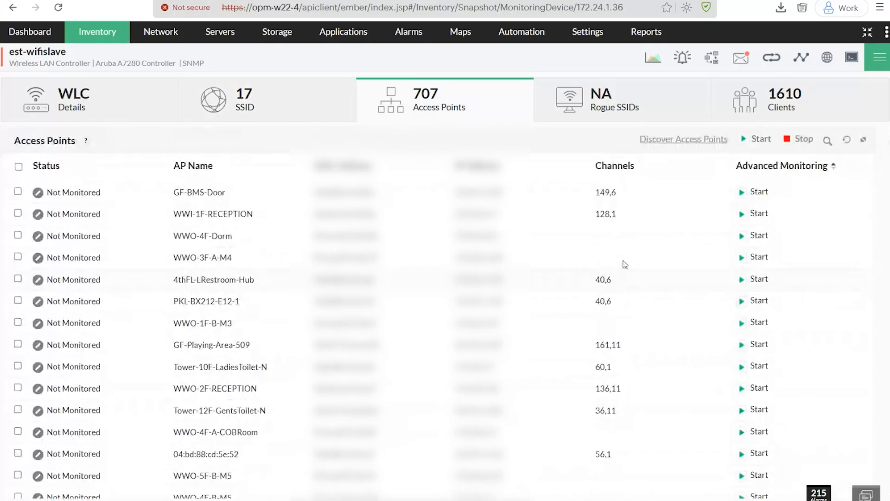
drag(603, 193, 619, 193)
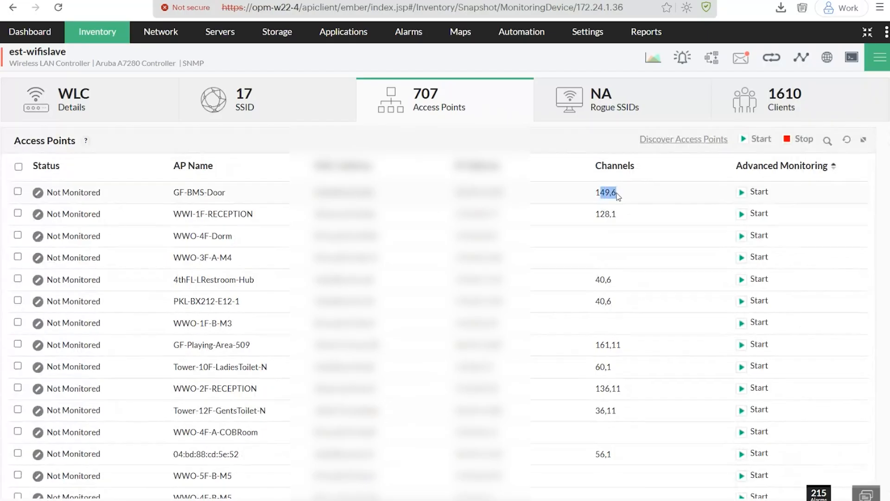
Step: Check the wireless controller's rogue SSIDs and clients, expanding Zoho-Corp to view client counts per access point
click(634, 105)
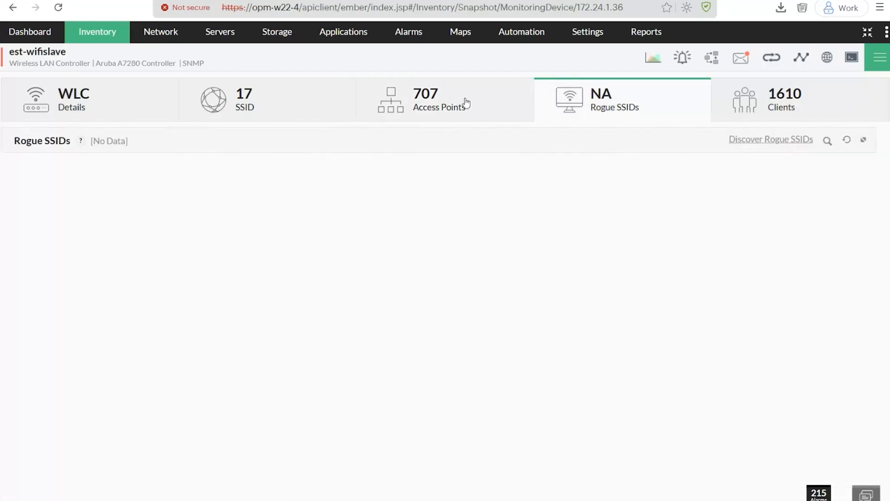
click(795, 101)
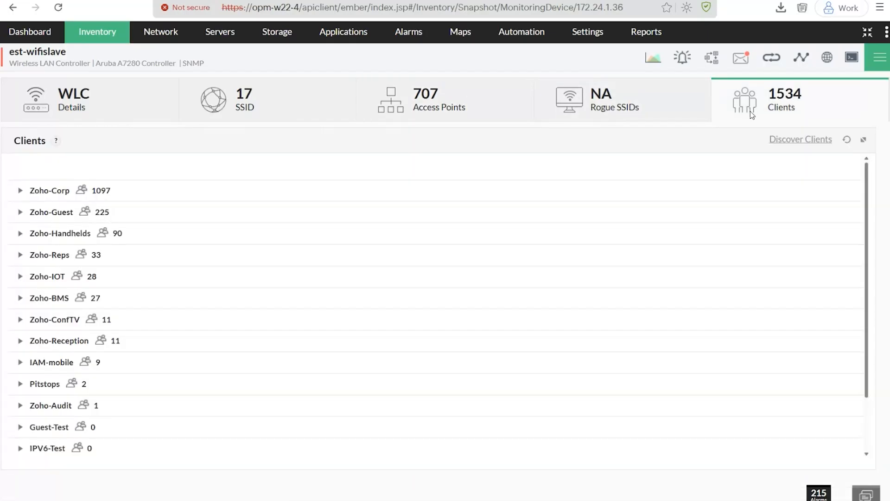
click(20, 191)
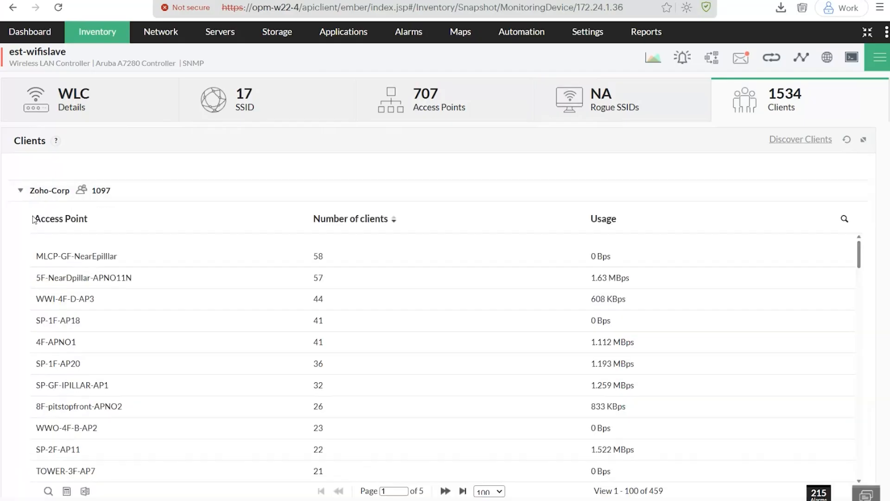
scroll(83, 301, down, 2)
scroll(109, 323, up, 2)
Step: Return to the network devices, filter them to the MerakiController category, and open the Meraki controller
mouse_move(156, 34)
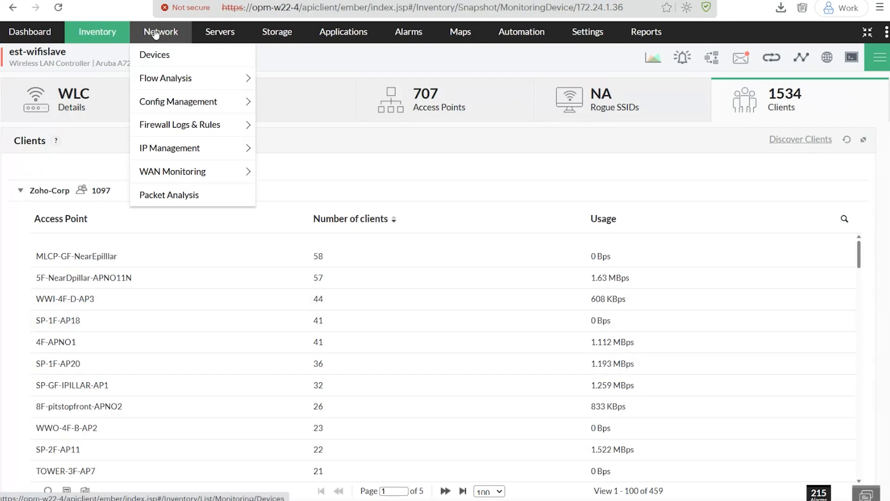
click(160, 68)
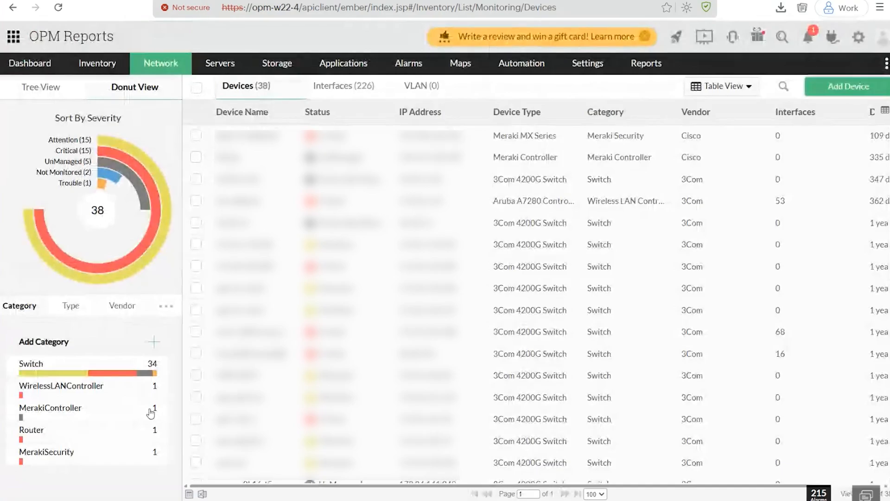
click(65, 418)
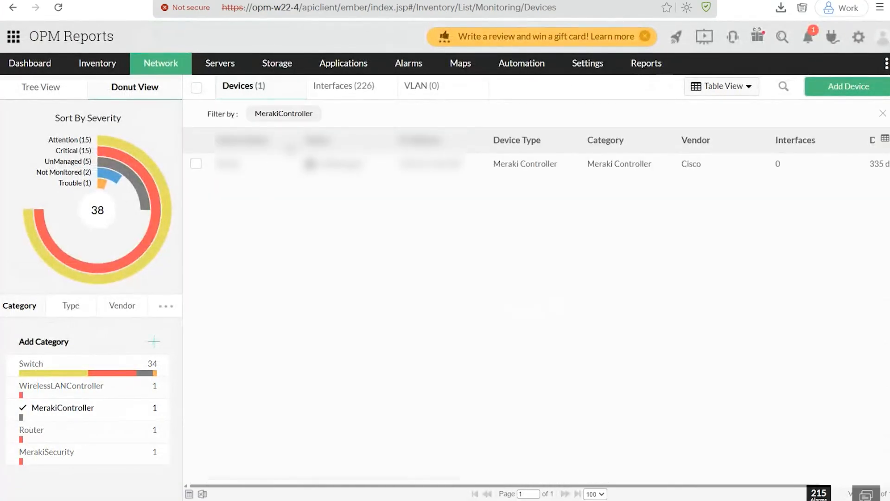
click(229, 167)
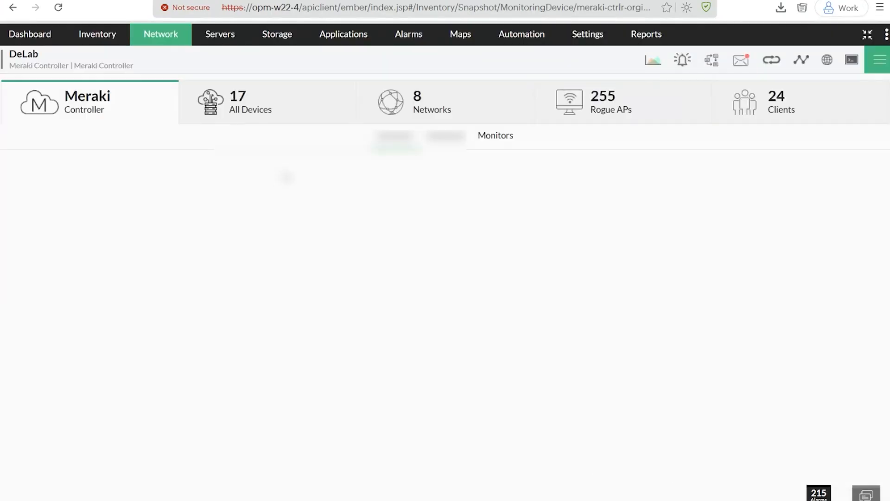
Step: Review the Meraki controller's devices by type, covering radios and vision, and return to Meraki Security (MX)
click(260, 111)
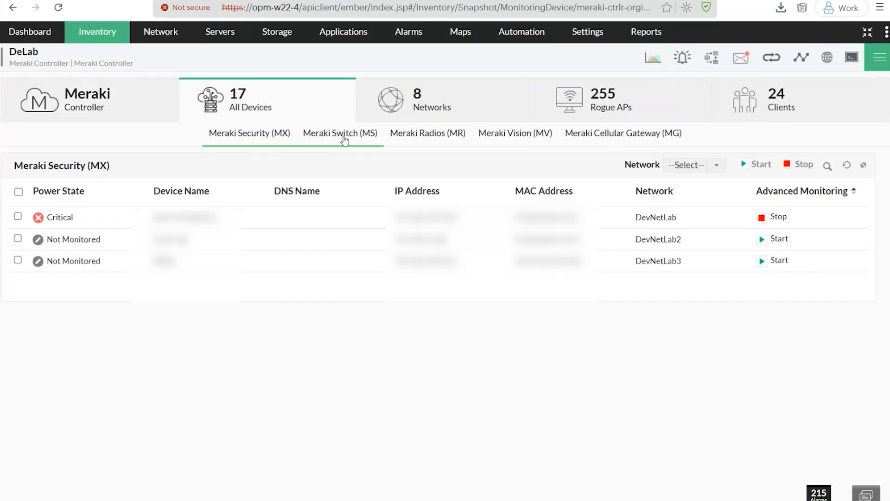
click(428, 139)
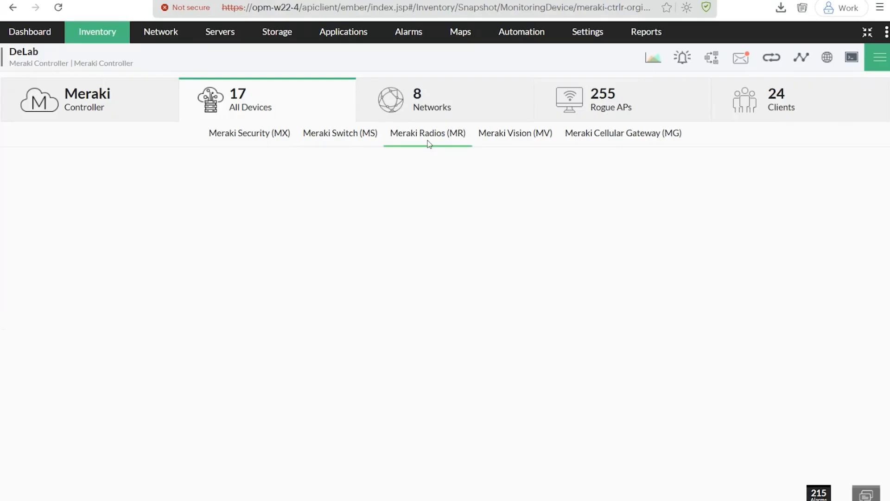
click(501, 144)
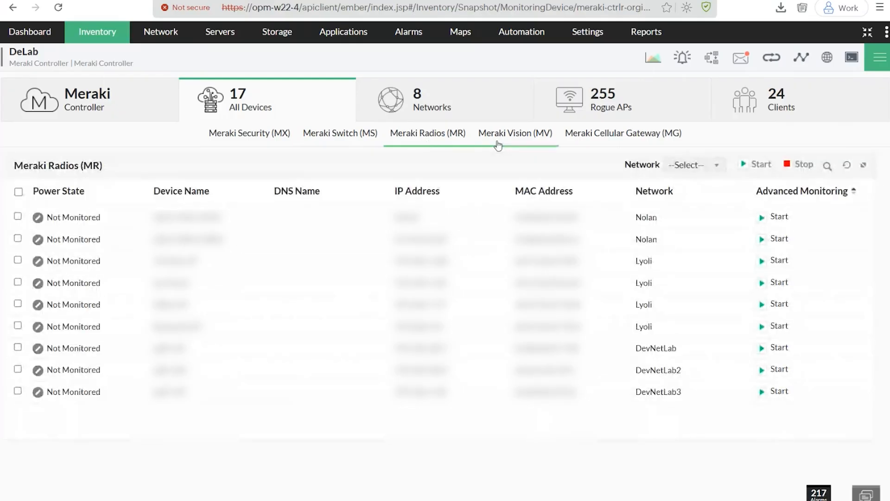
click(232, 146)
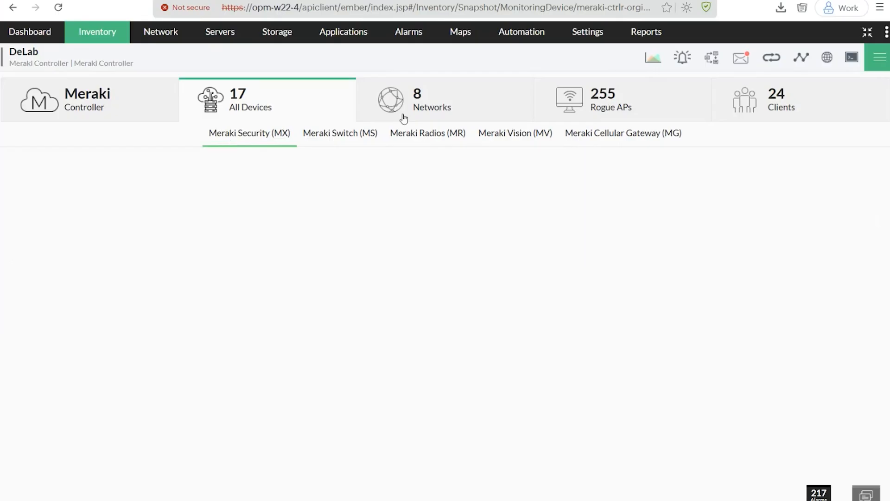
Step: Review the Meraki controller's networks and rogue APs, revisit all its devices, and return to its networks
click(445, 112)
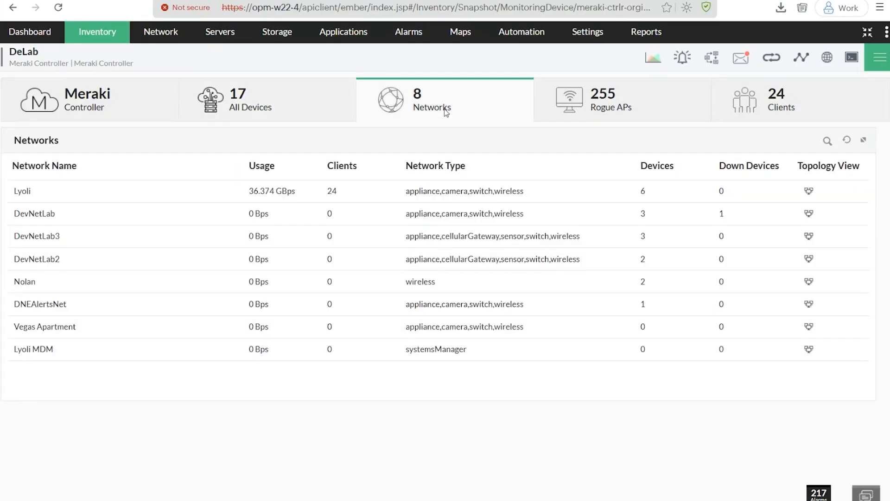
click(603, 108)
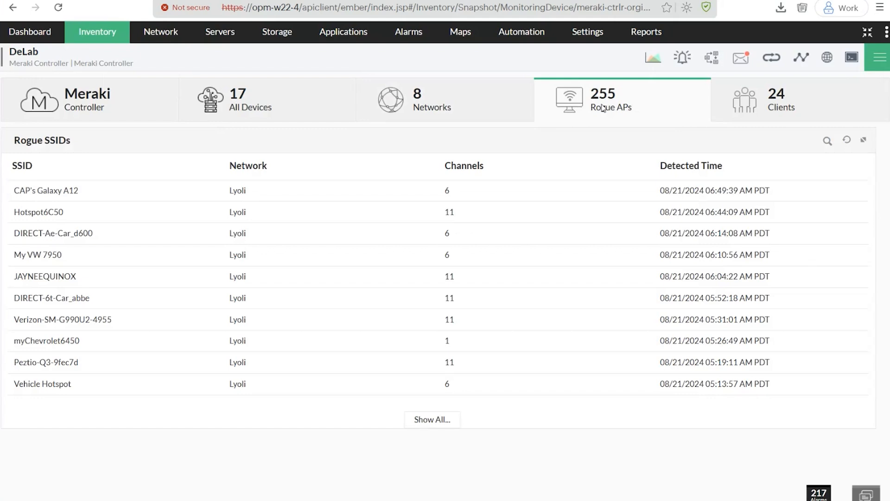
click(299, 105)
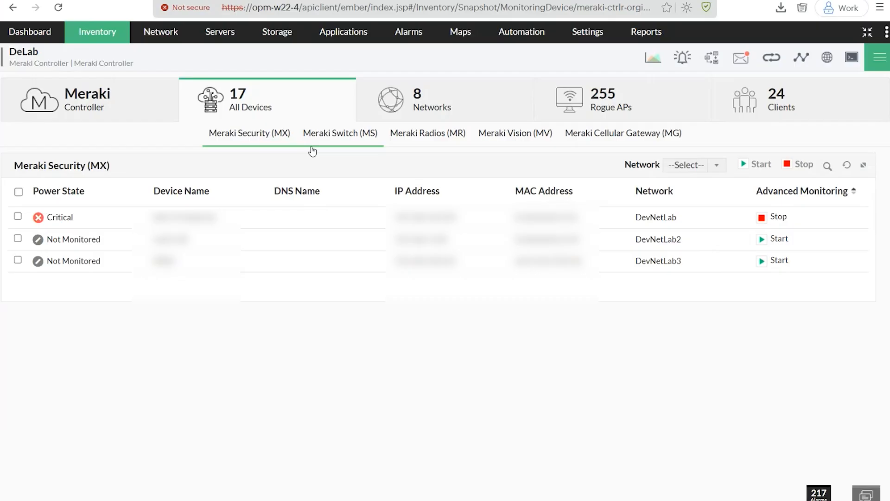
click(420, 113)
Step: Go back to the network device list and open the IPMI server inventory in OpManager Plus
mouse_move(160, 32)
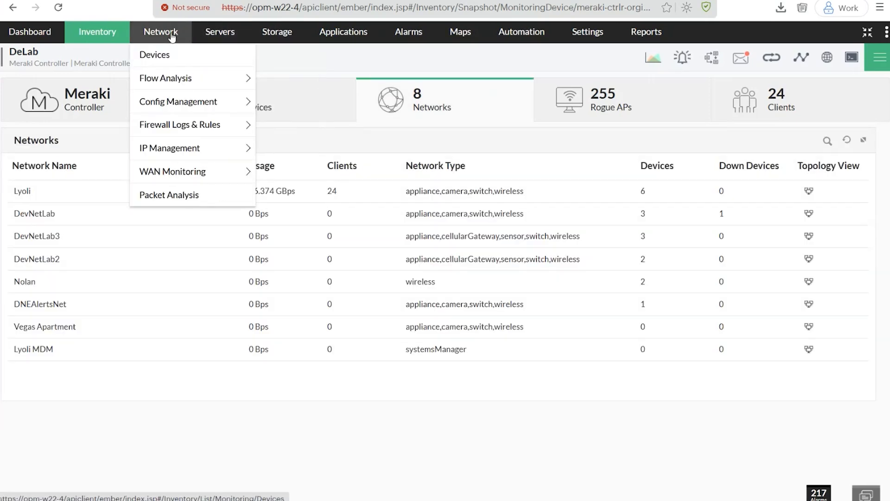
click(168, 61)
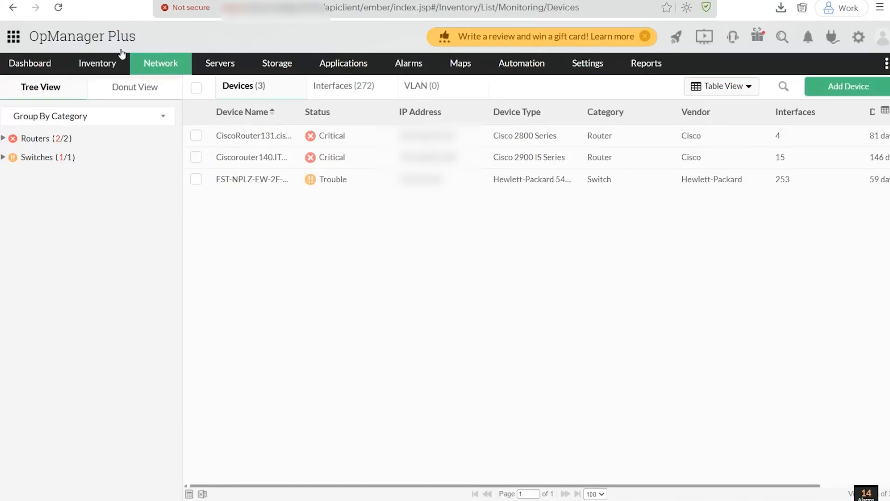
mouse_move(232, 71)
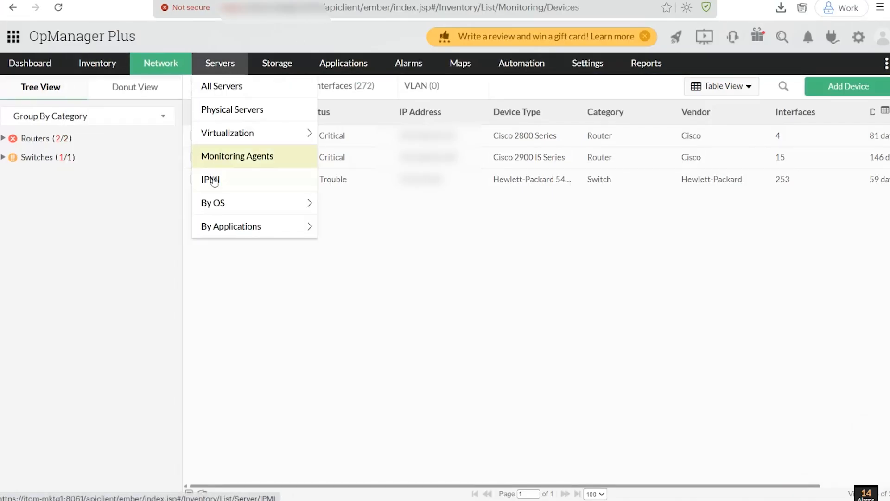
click(214, 180)
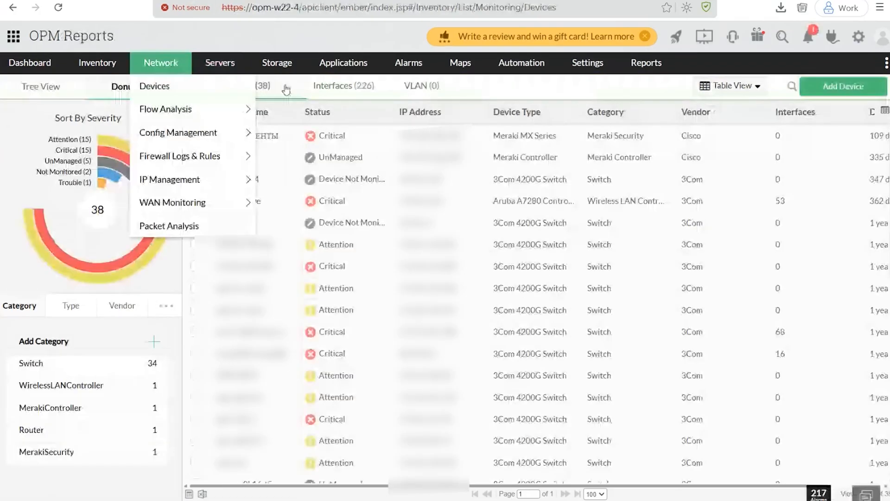
Step: Open the IPMI server inventory in OPM Reports and dismiss the Applications Manager plug-in upgrade pop-up in the OpManager demo
mouse_move(218, 70)
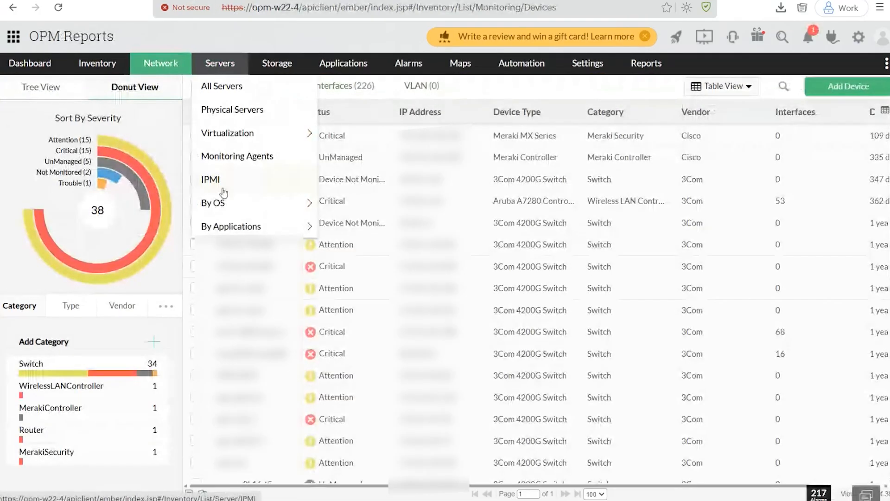
click(222, 187)
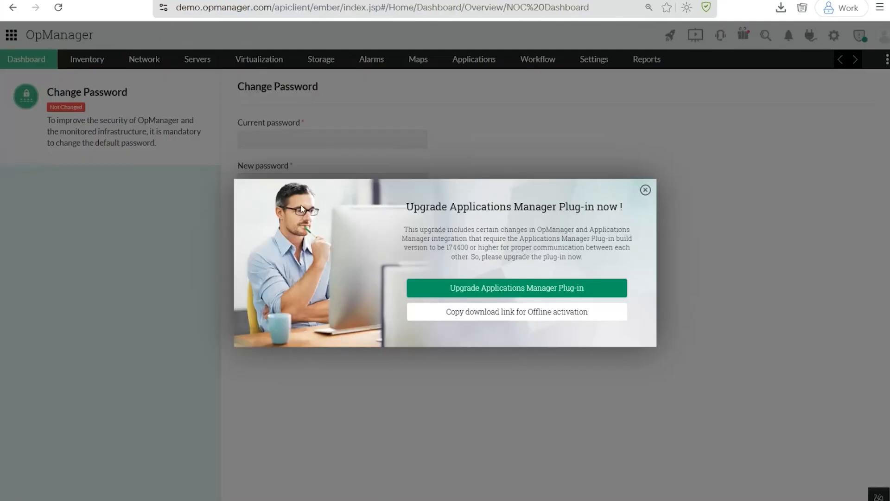
click(645, 191)
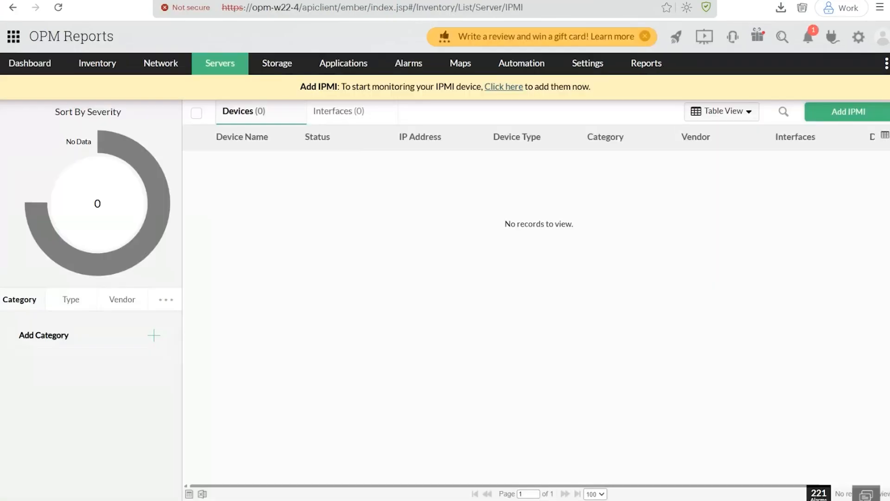
Step: Open the full device inventory in OPM Reports and browse the discovered devices
mouse_move(100, 67)
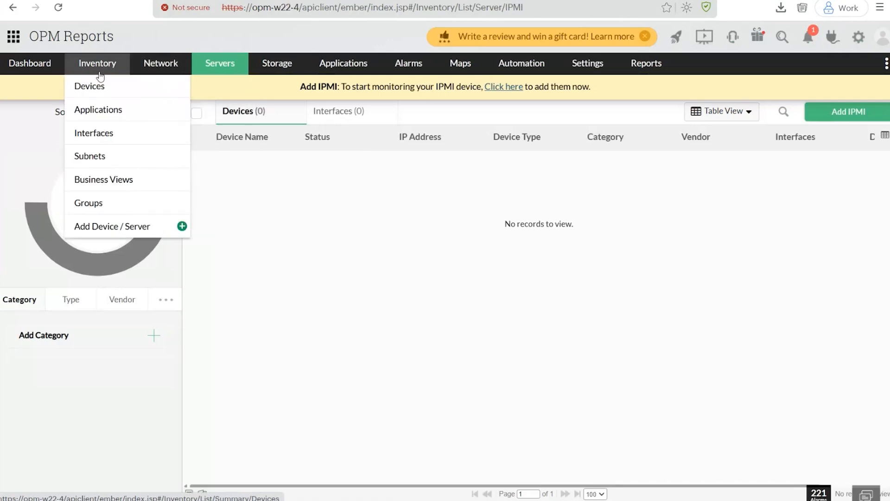
click(93, 88)
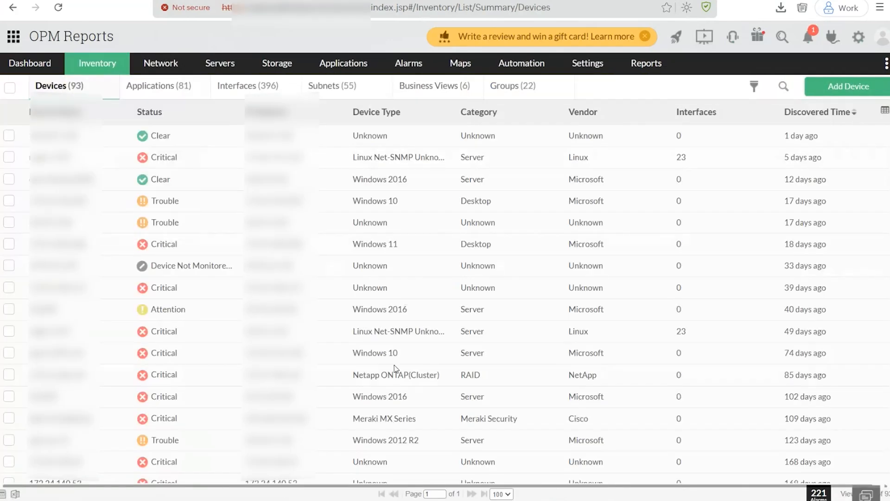
scroll(394, 366, down, 3)
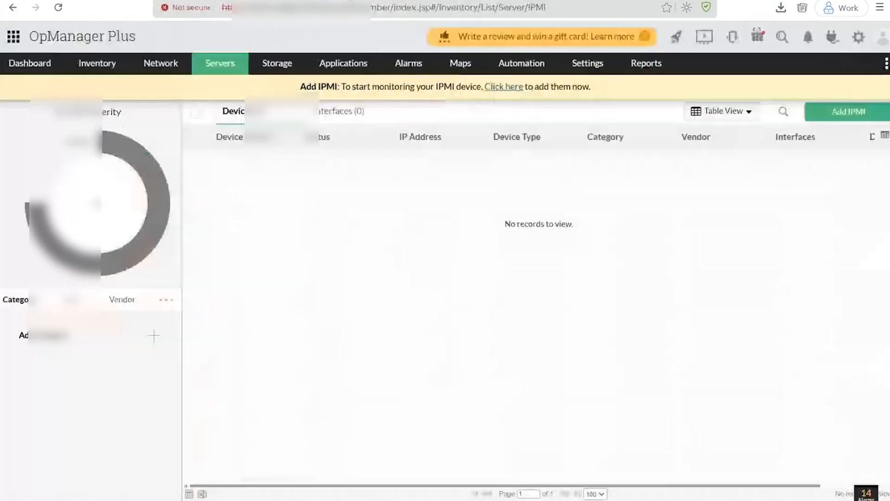
Step: Open the full device inventory in OpManager Plus from its IPMI server list
mouse_move(161, 63)
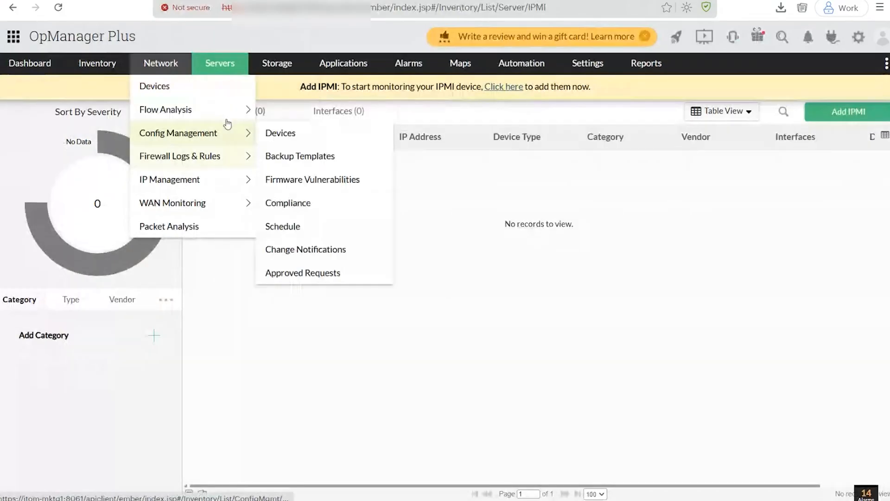
mouse_move(220, 64)
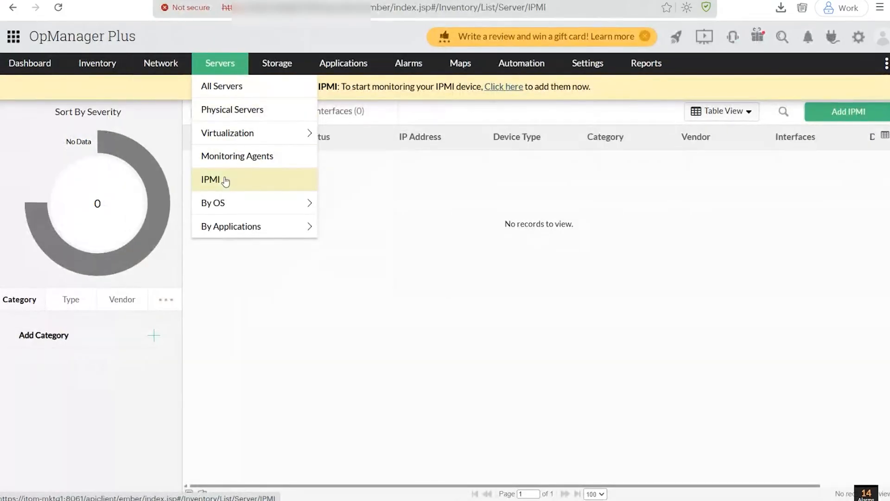
click(94, 88)
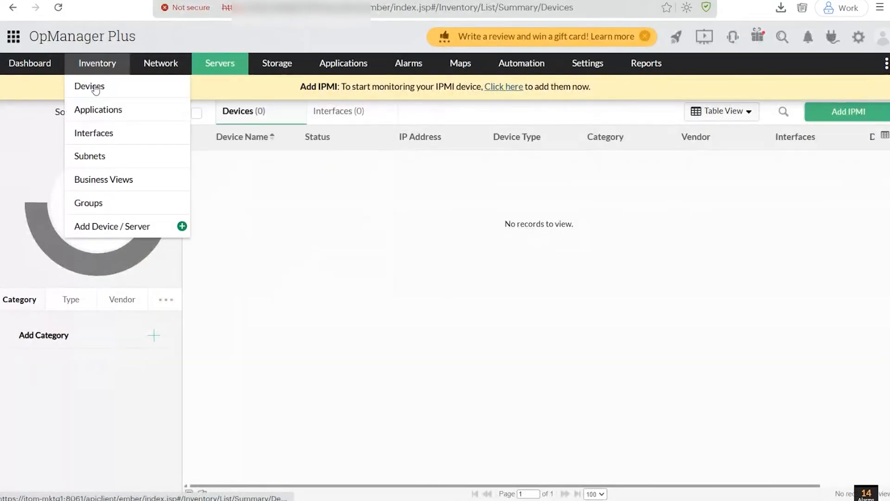